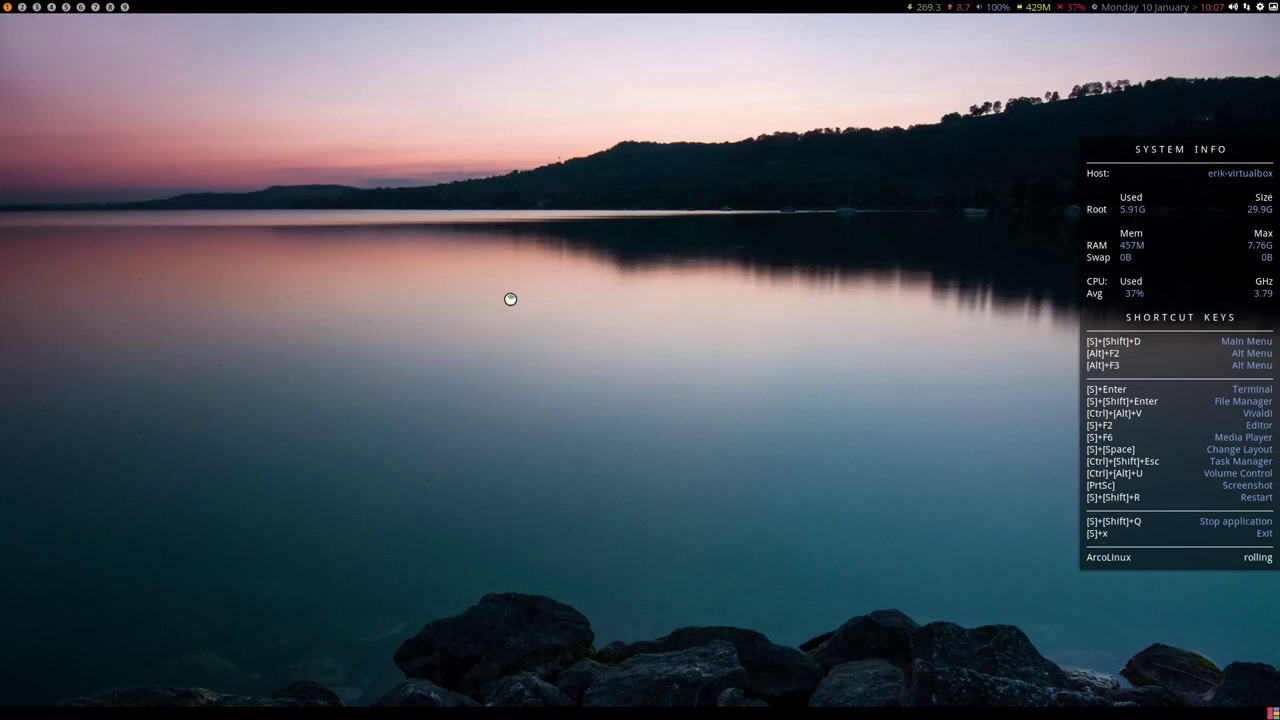
Open a terminal, then view Pamac's pending updates list and close it
{"action": "key", "text": "super+Return"}
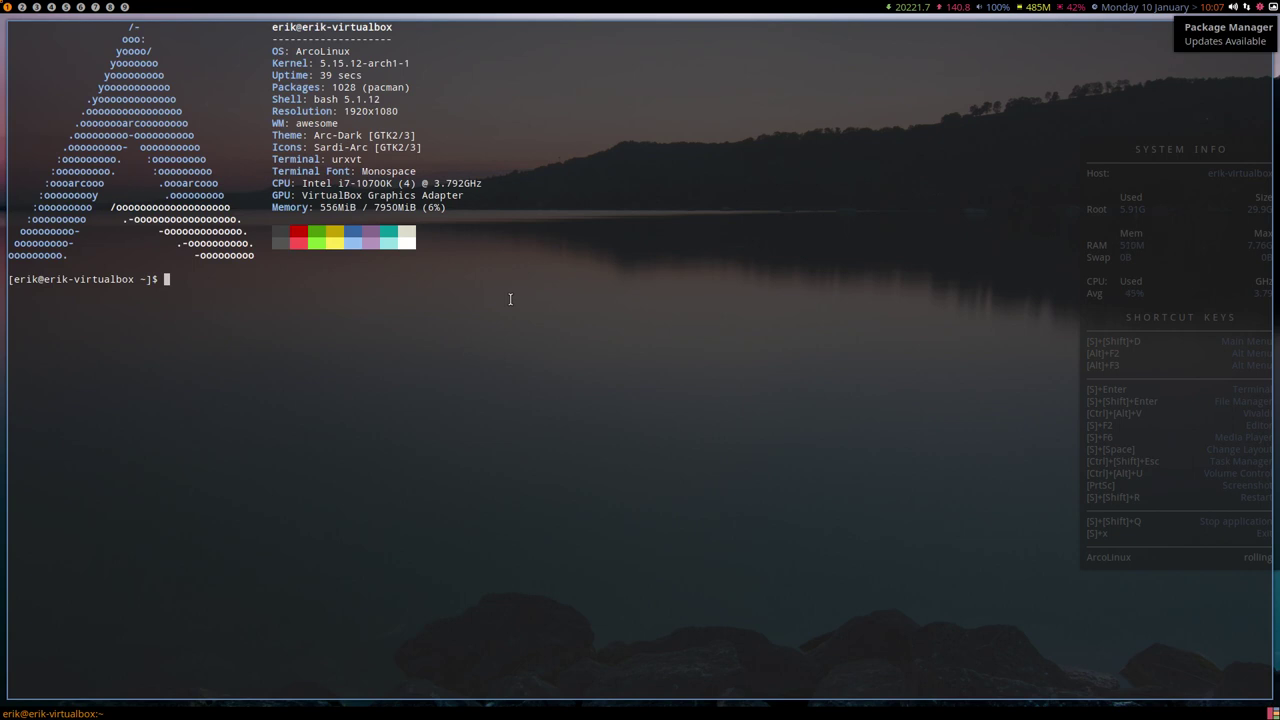
{"action": "left_click", "coordinate": [1228, 34]}
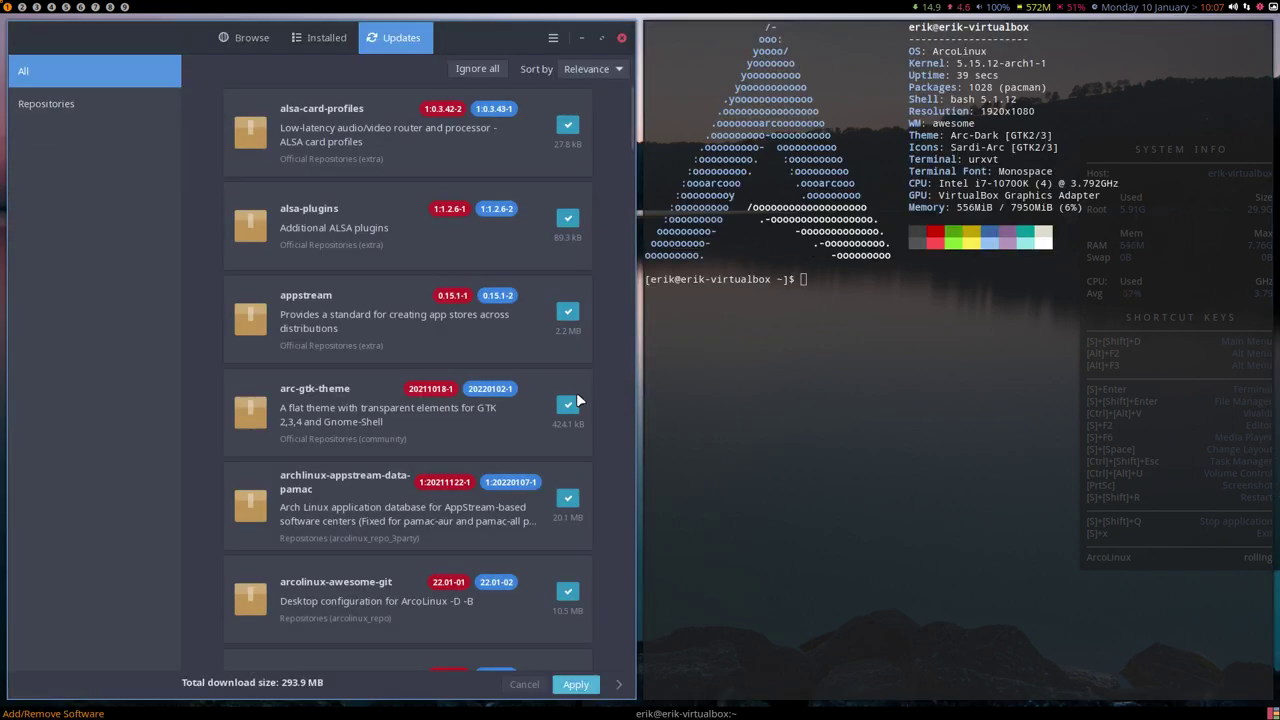
{"action": "scroll", "coordinate": [572, 403], "scroll_direction": "down", "scroll_amount": 1}
{"action": "scroll", "coordinate": [572, 403], "scroll_direction": "up", "scroll_amount": 1}
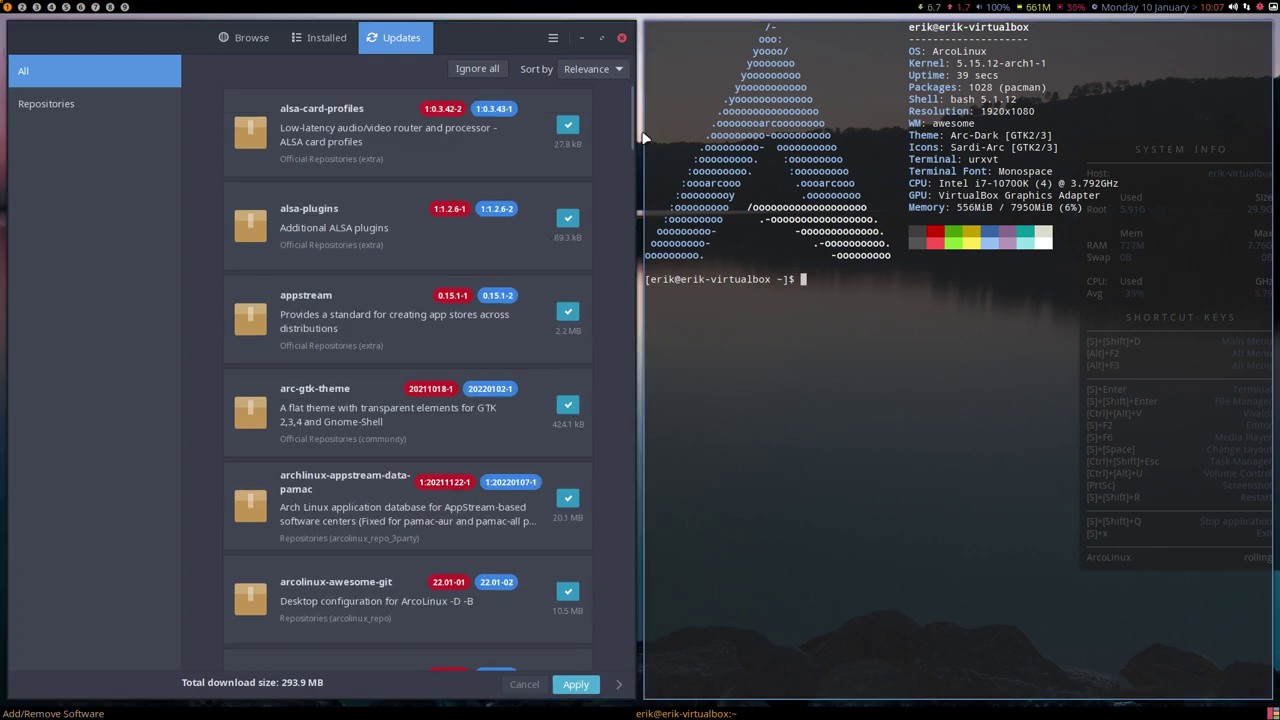
{"action": "left_click", "coordinate": [621, 37]}
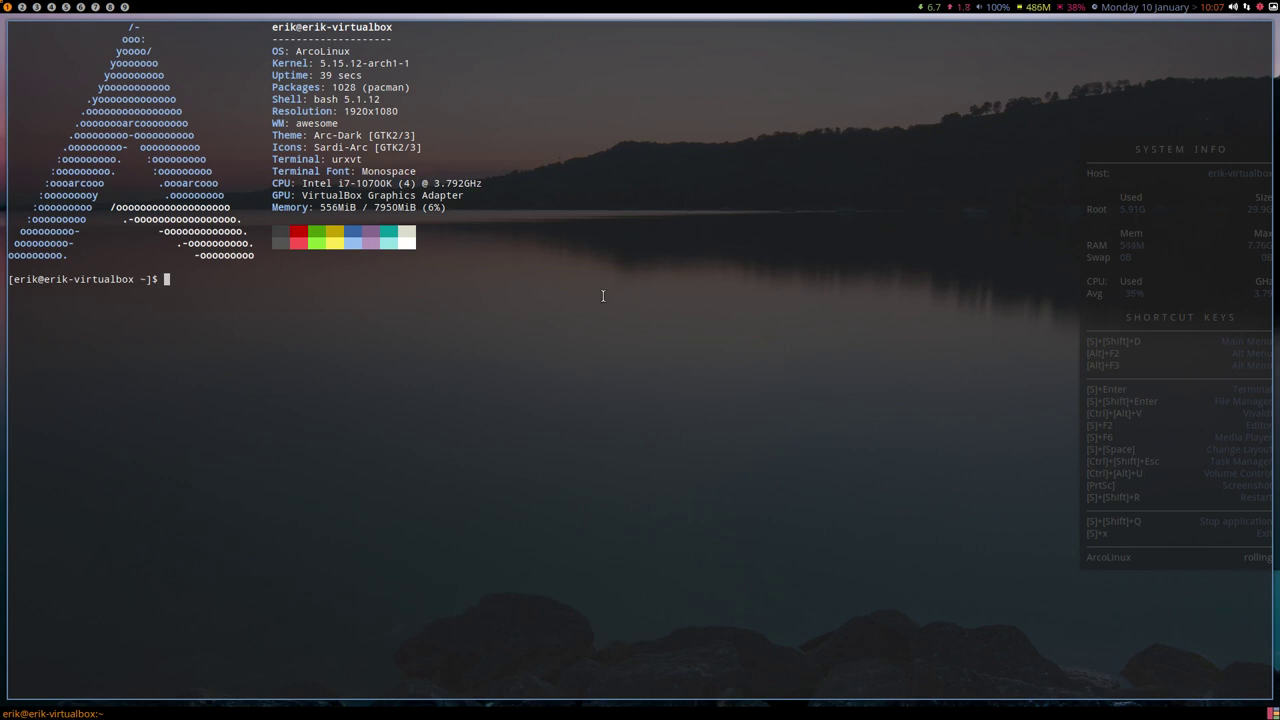
In a new file manager, show hidden files and open .config/awesome
{"action": "key", "text": "super+shift+Return"}
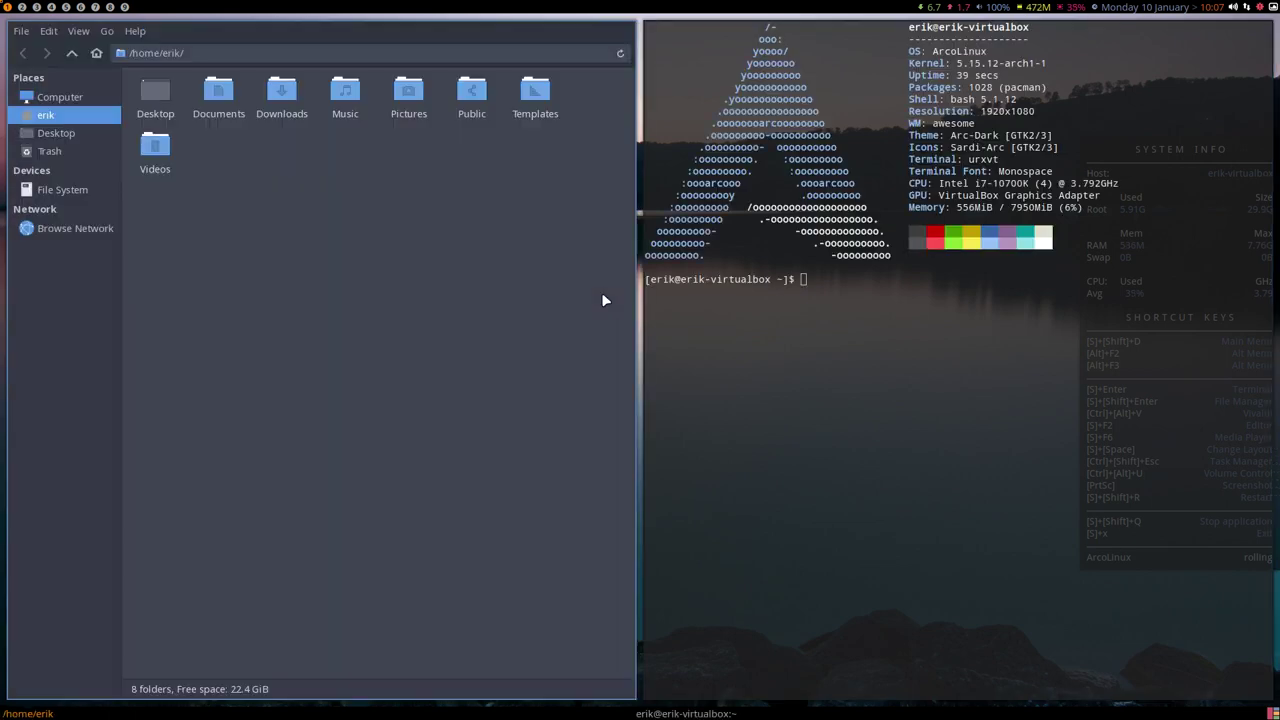
{"action": "key", "text": "ctrl+h"}
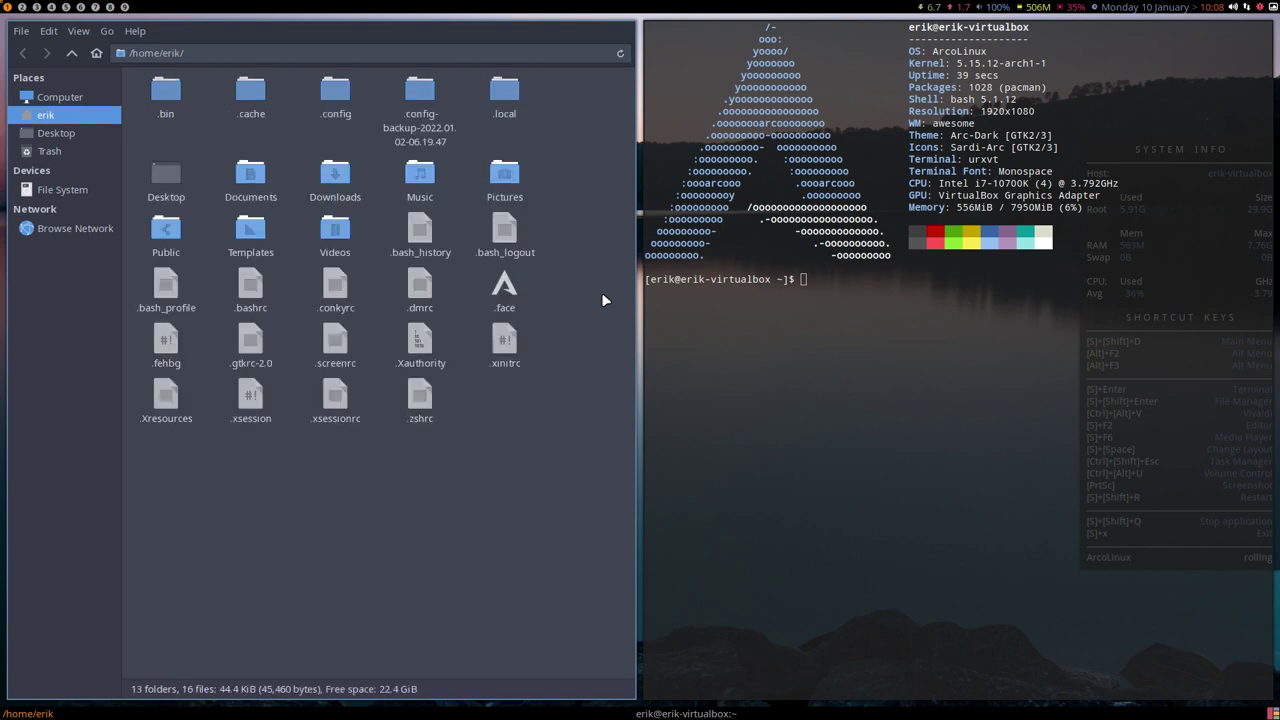
{"action": "double_click", "coordinate": [340, 99]}
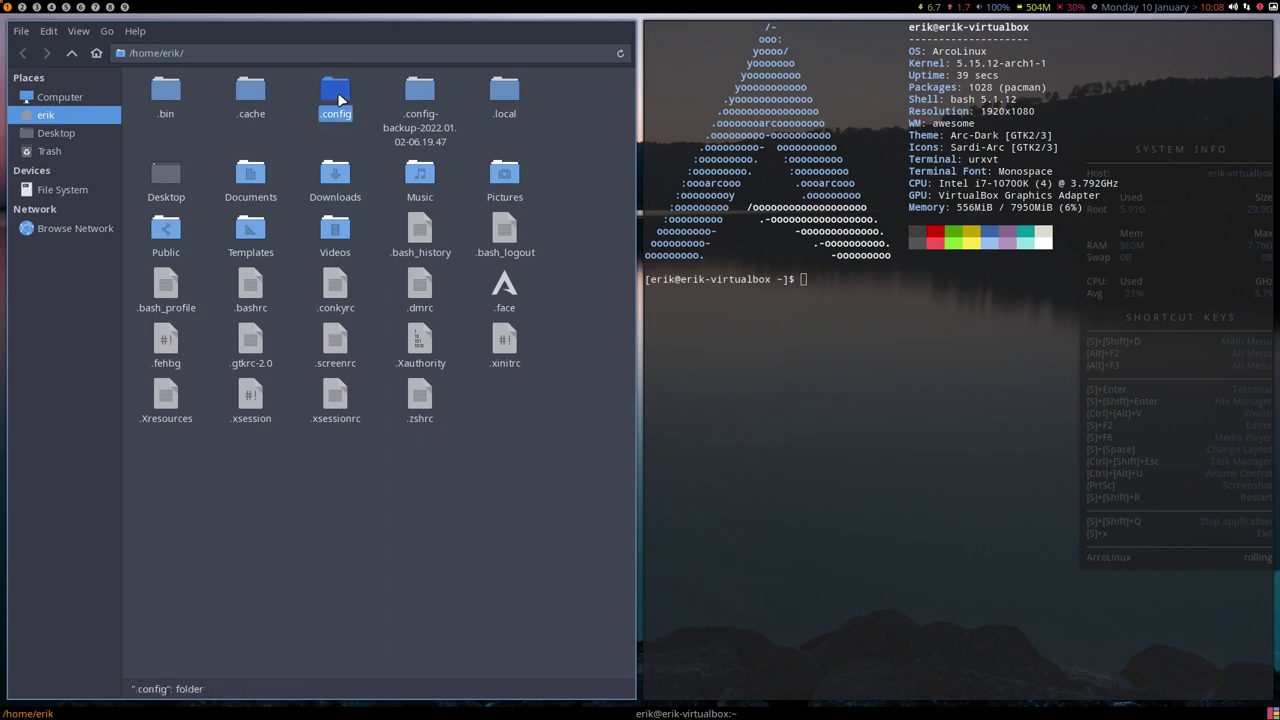
{"action": "left_click", "coordinate": [405, 96]}
{"action": "double_click", "coordinate": [405, 96]}
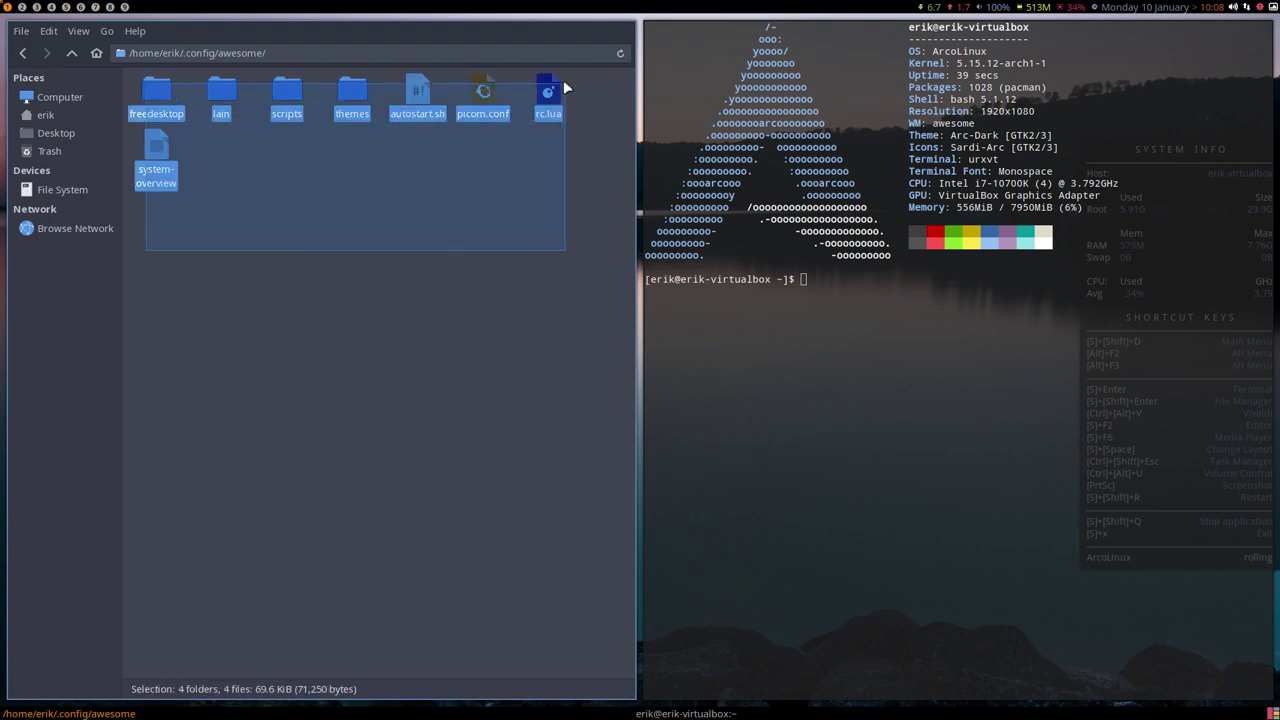
Select all items in the awesome folder, then clear the selection and pick rc.lua
{"action": "left_click_drag", "start_coordinate": [196, 254], "coordinate": [563, 88]}
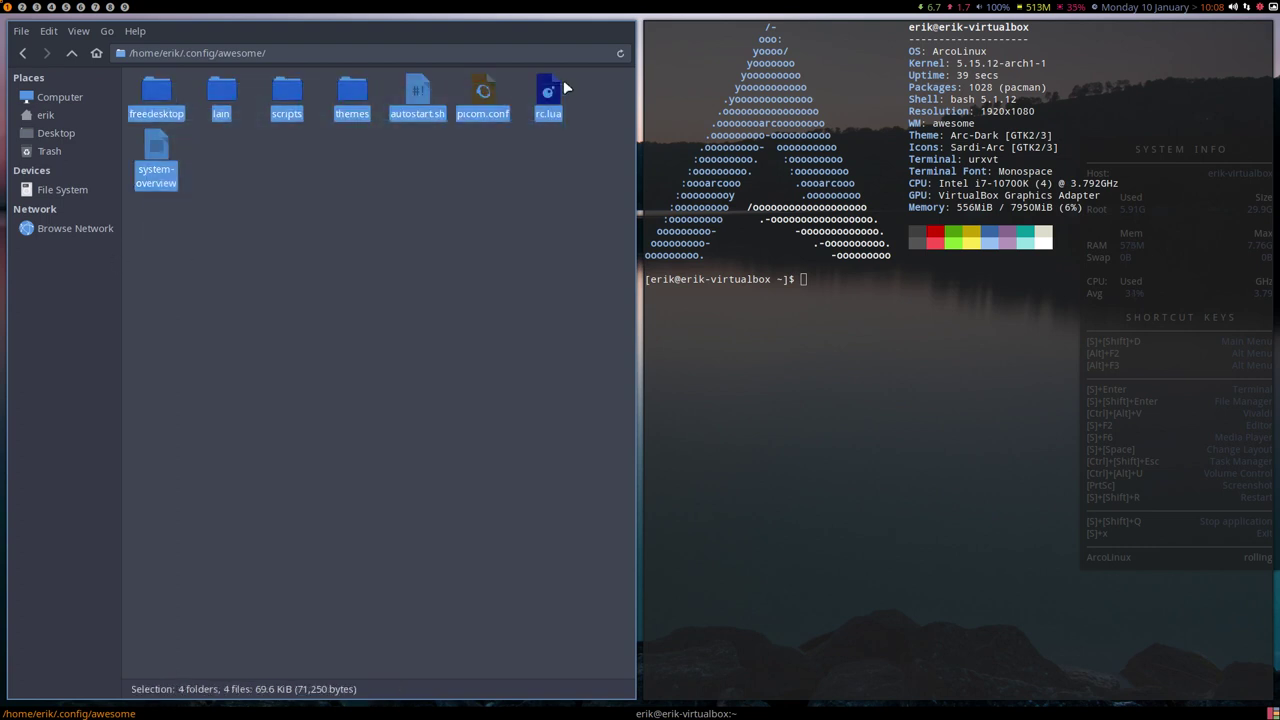
{"action": "left_click", "coordinate": [553, 170]}
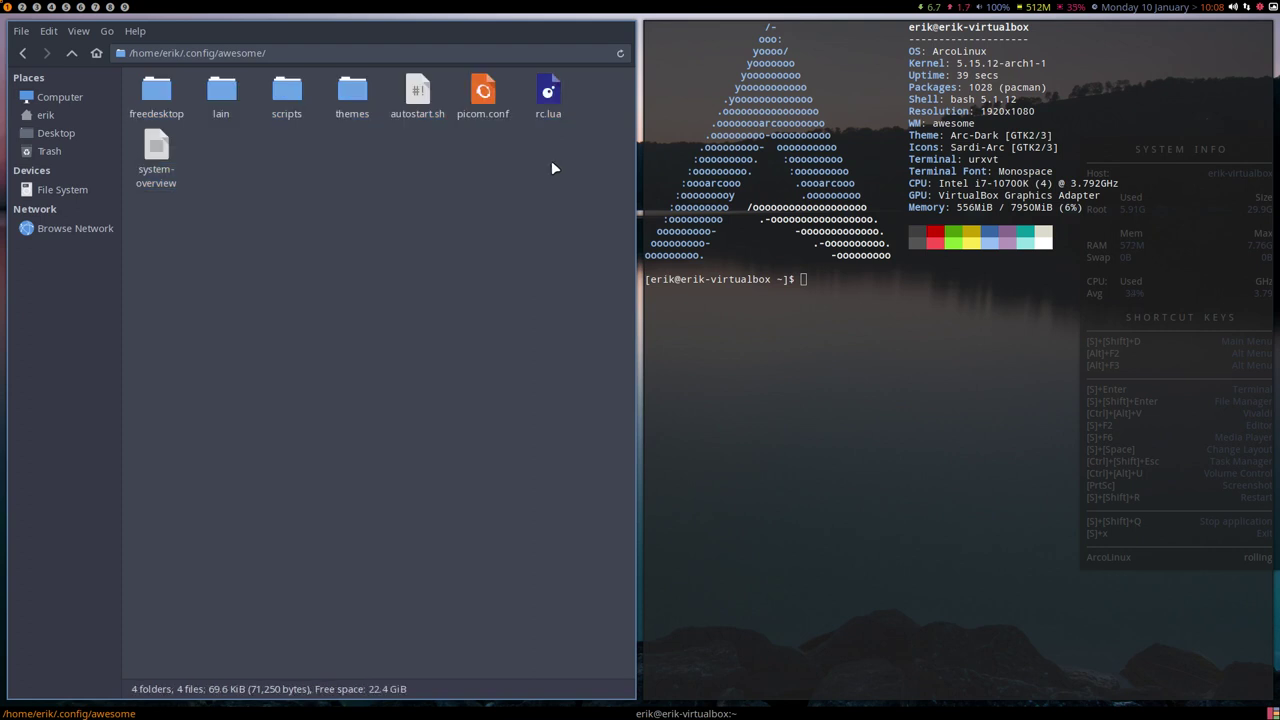
{"action": "left_click", "coordinate": [548, 92]}
Open autostart.sh in the default editor and close it again
{"action": "double_click", "coordinate": [424, 91]}
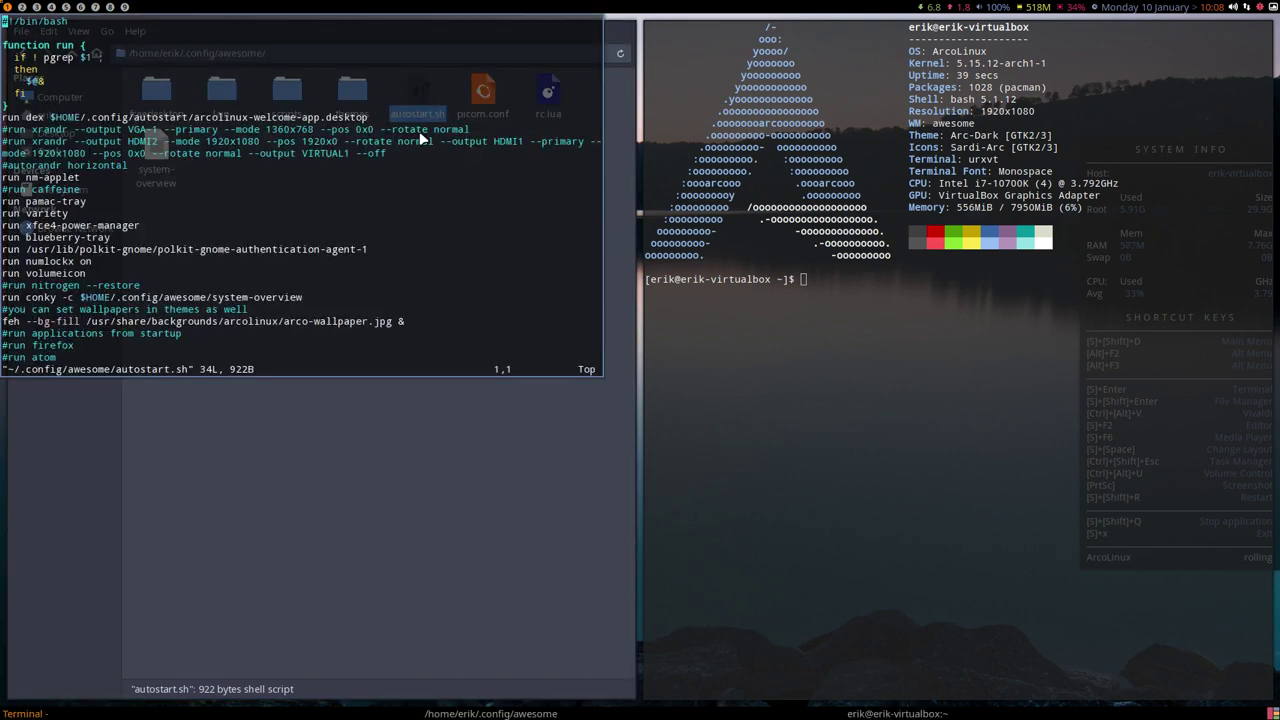
{"action": "key", "text": "super+q"}
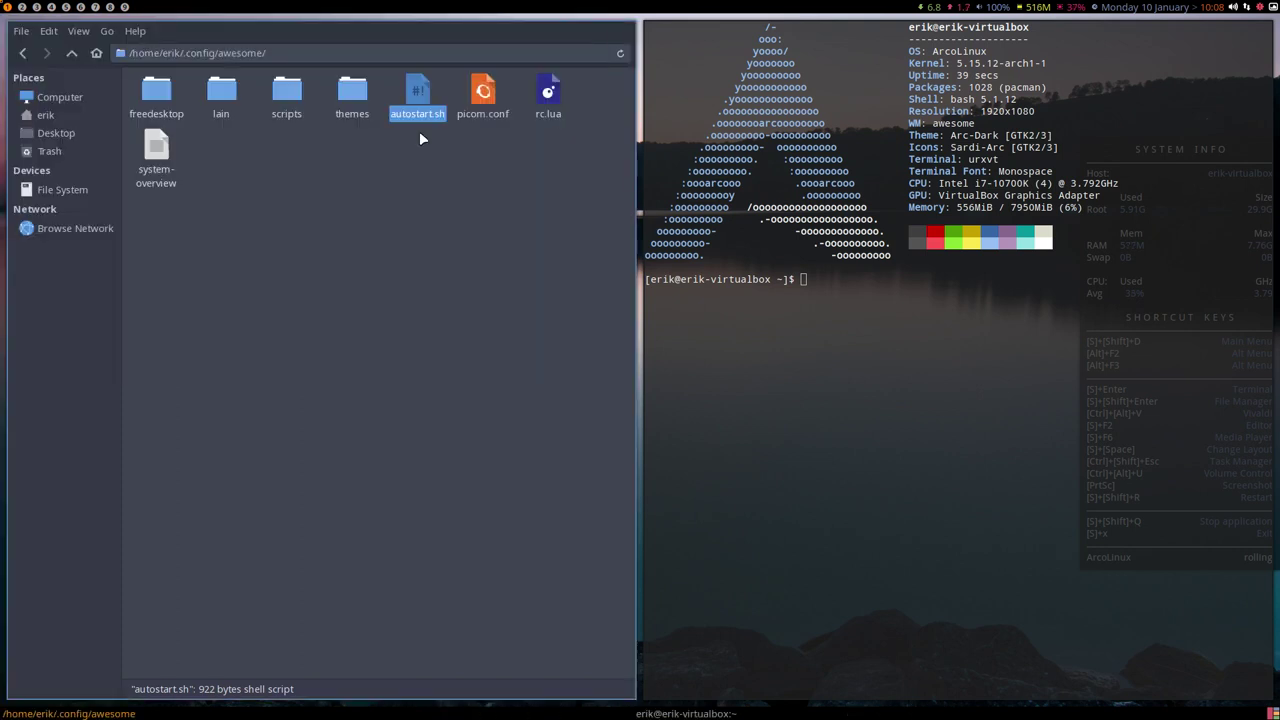
{"action": "key", "text": "F12"}
Install sublime-text-4 with 'sudo pacman -S', entering the password and confirming, then hide the terminal
{"action": "type", "text": "sudo pacman"}
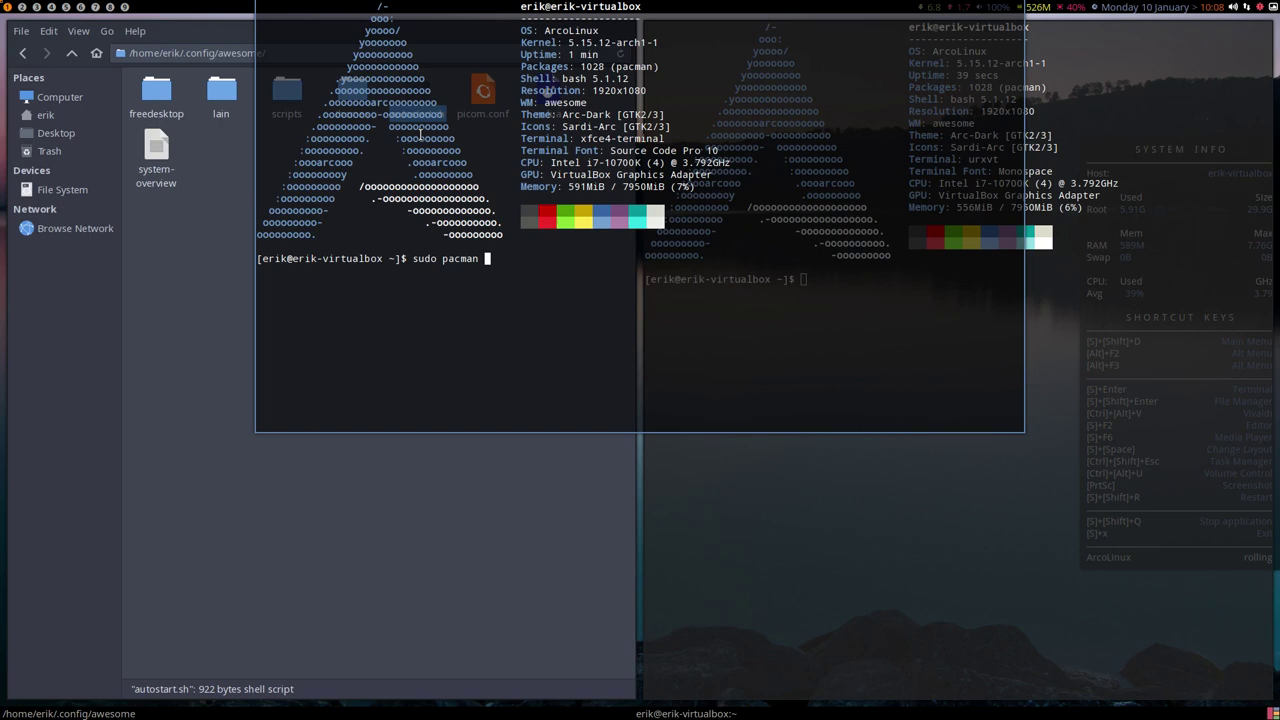
{"action": "type", "text": " -S u"}
{"action": "key", "text": "BackSpace"}
{"action": "type", "text": "sub"}
{"action": "type", "text": "lime-text-4"}
{"action": "key", "text": "Return"}
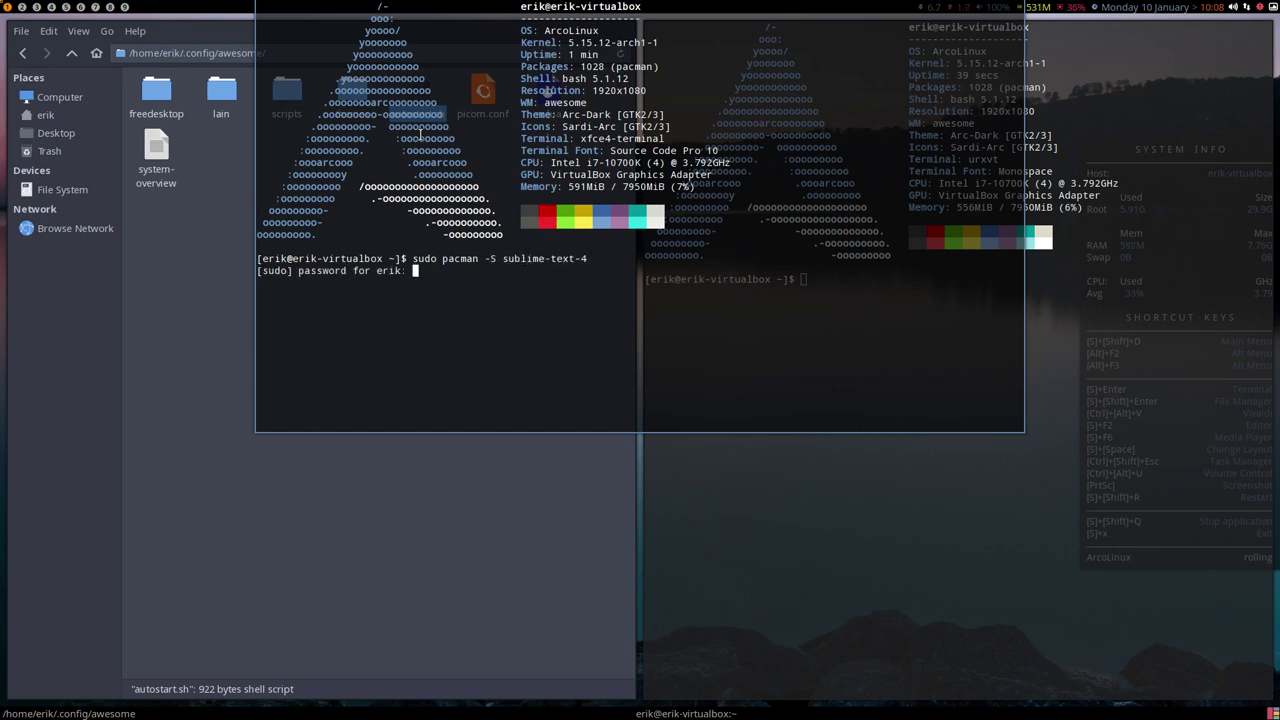
{"action": "key", "text": "Return"}
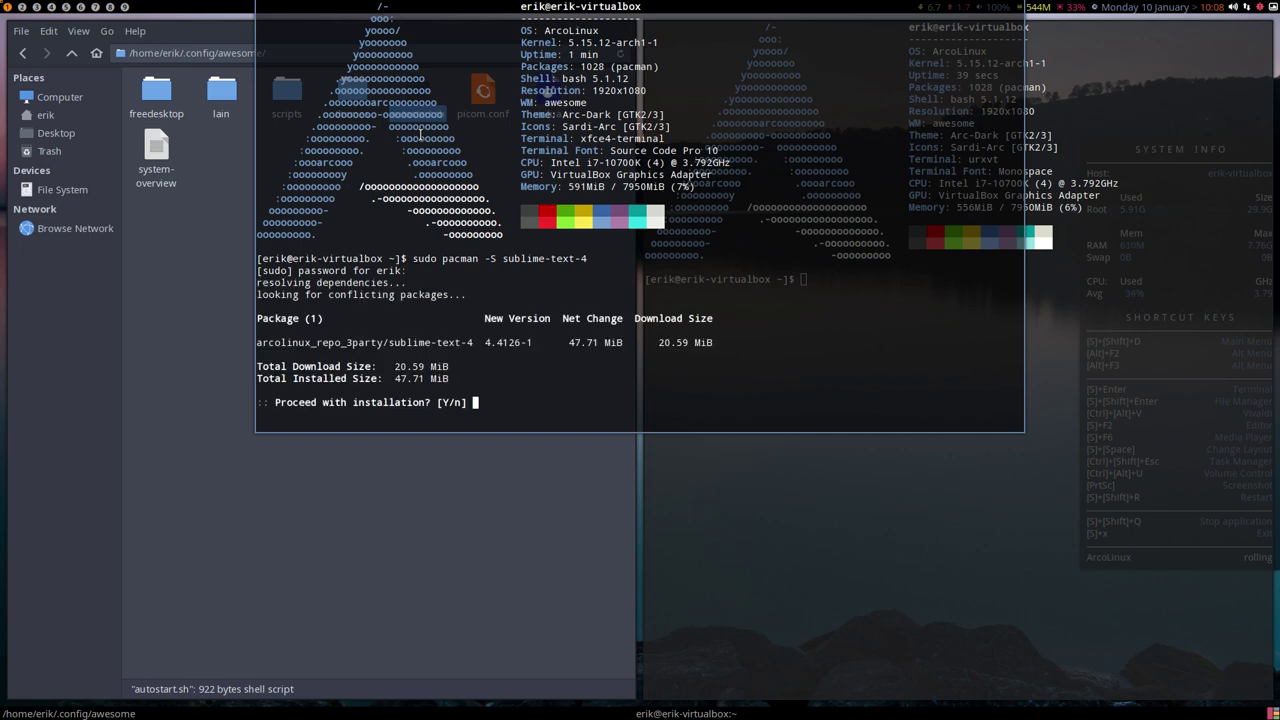
{"action": "key", "text": "Return"}
{"action": "key", "text": "F12"}
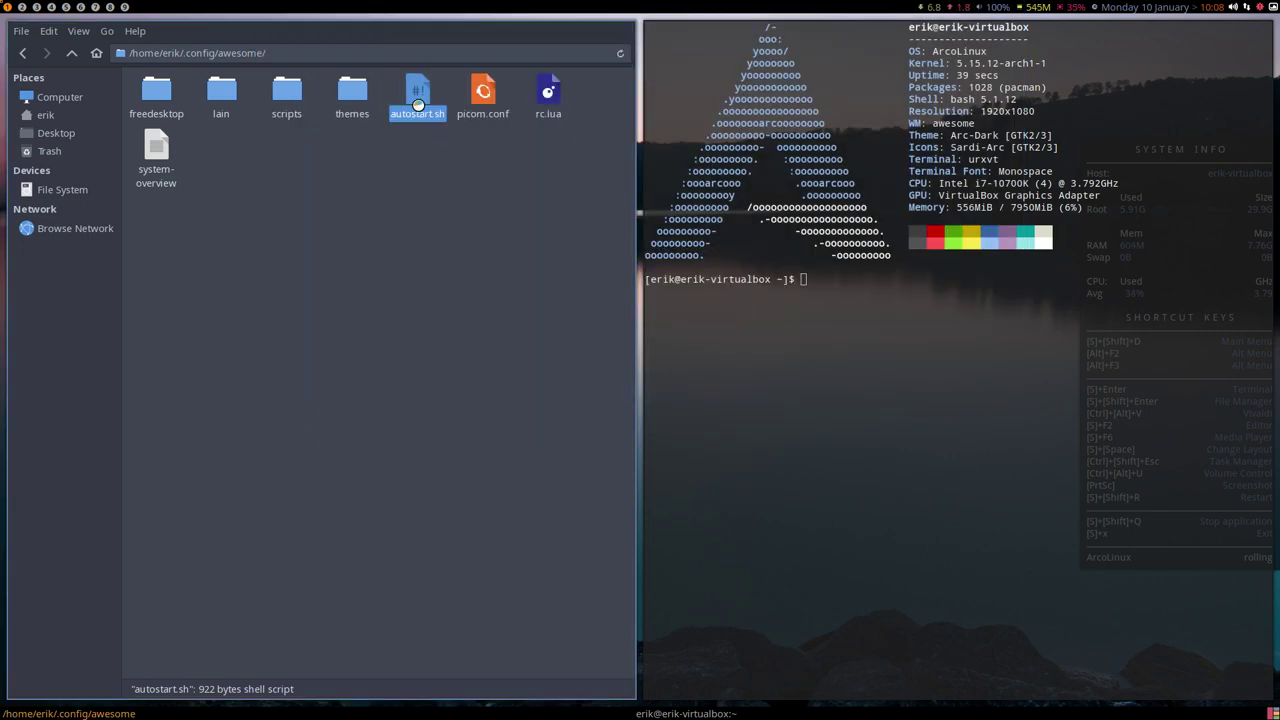
Open autostart.sh in Sublime Text, close the urxvt terminal, and enlarge the font
{"action": "double_click", "coordinate": [418, 100]}
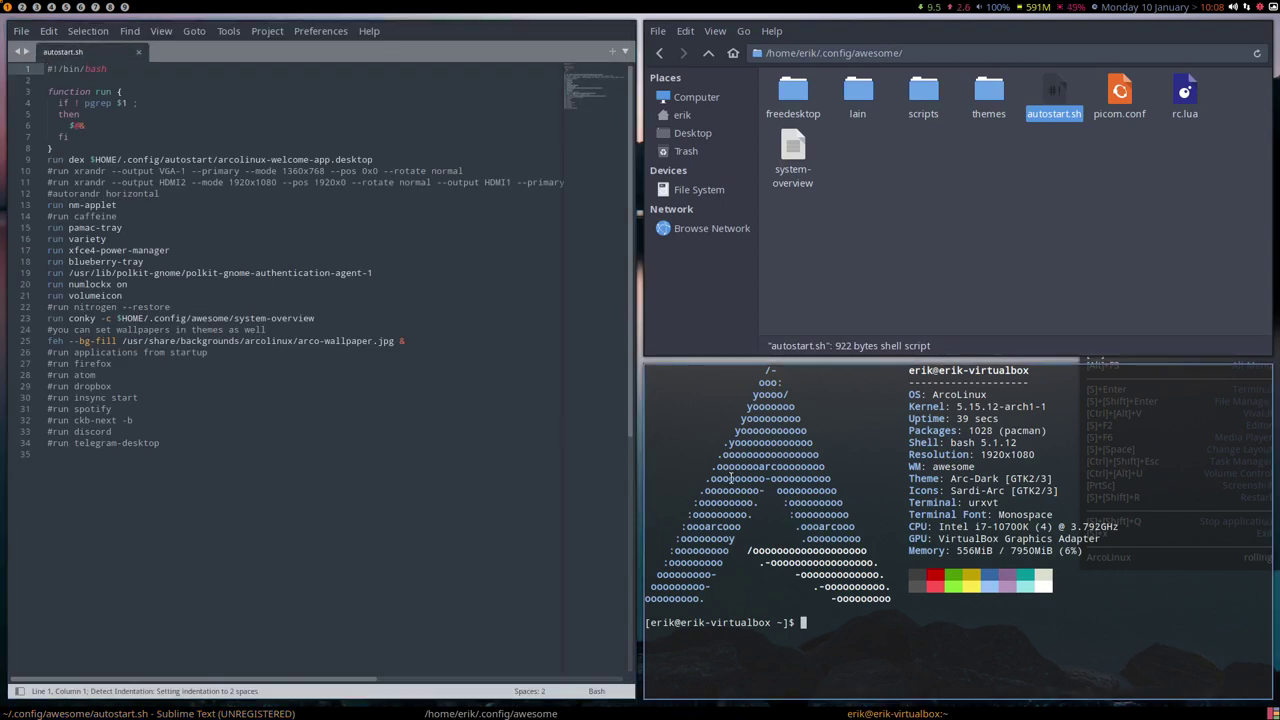
{"action": "key", "text": "super+shift+q"}
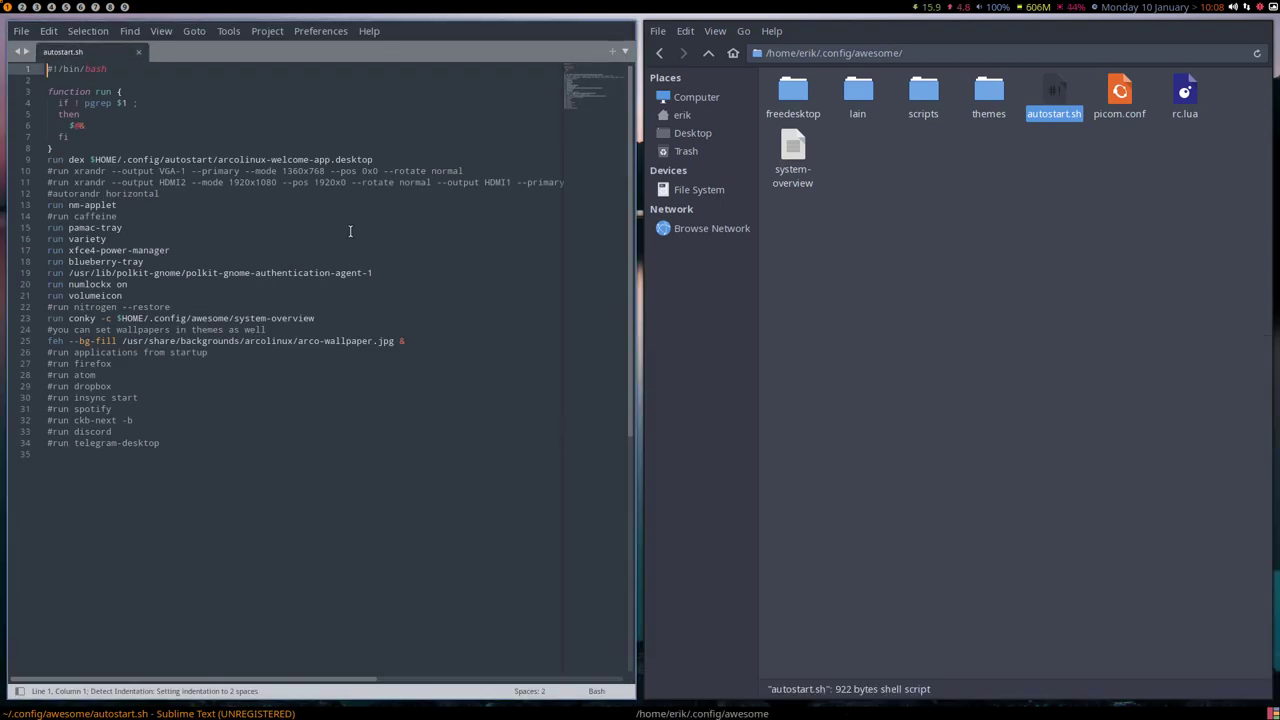
{"action": "key", "text": "ctrl+equal"}
{"action": "key", "text": "ctrl+equal"}
{"action": "key", "text": "ctrl+equal"}
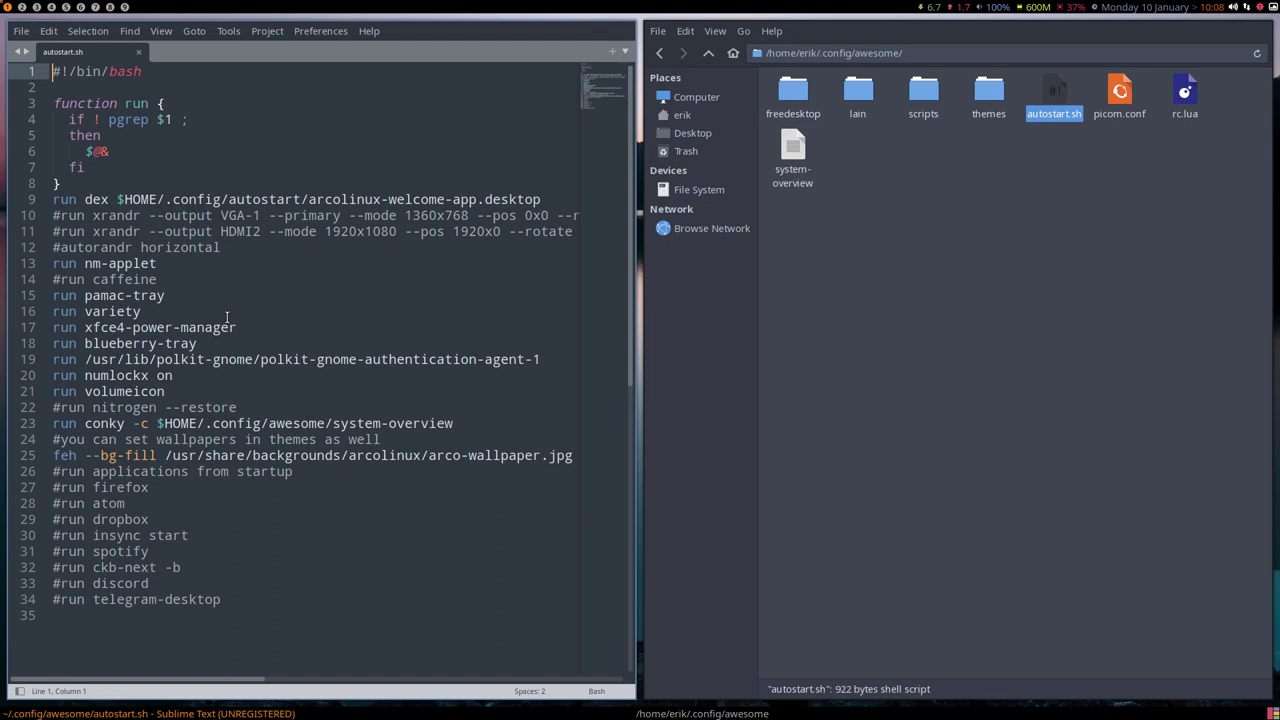
{"action": "mouse_move", "coordinate": [1155, 7]}
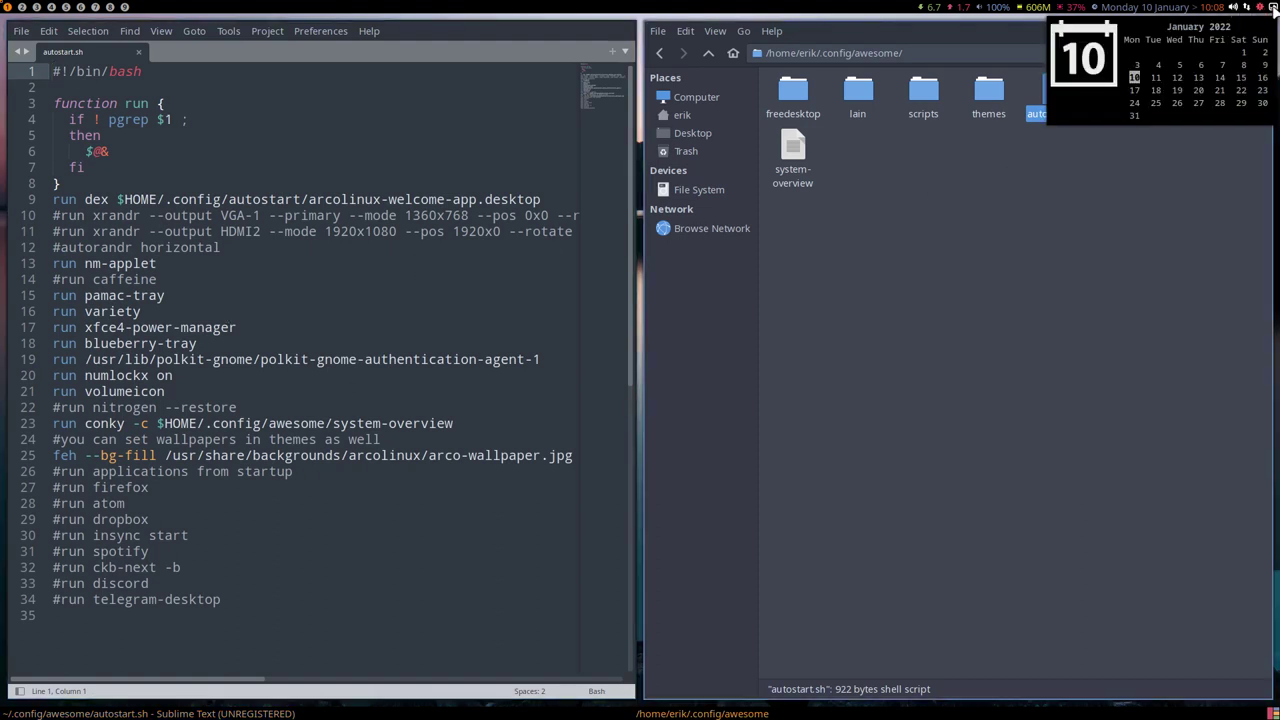
{"action": "left_click", "coordinate": [260, 359]}
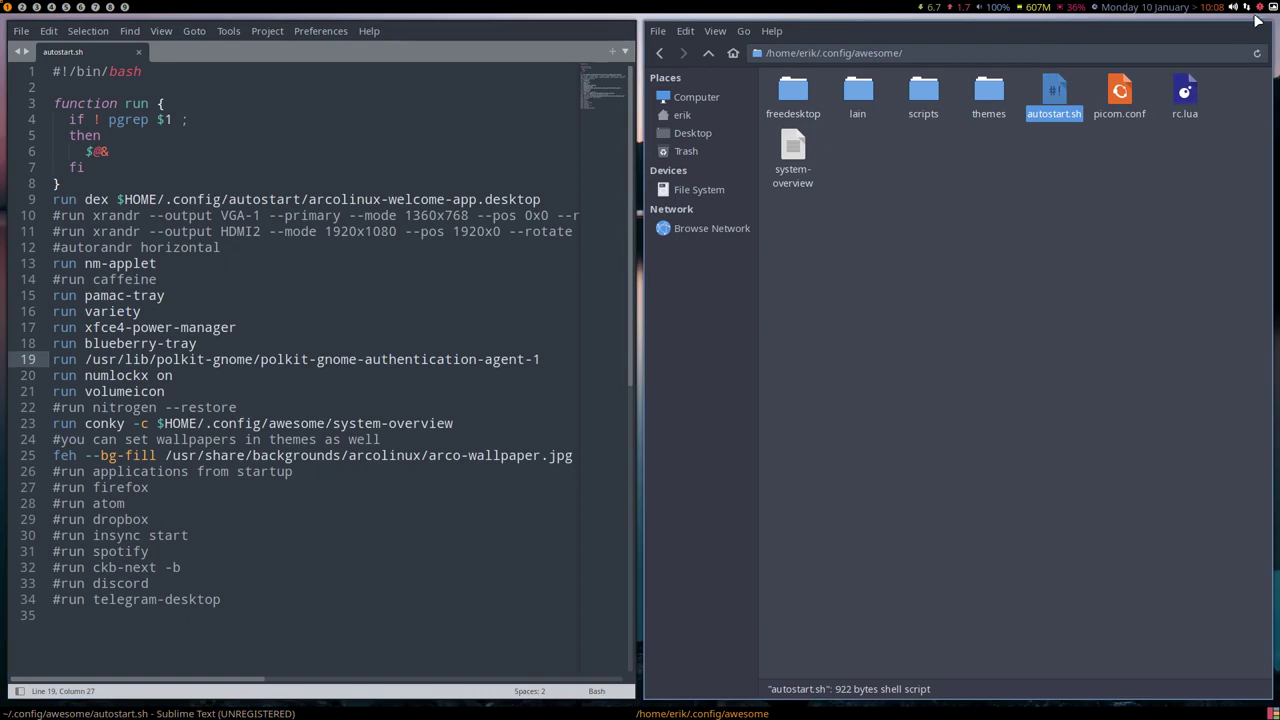
Prefix the pamac-tray, nm-applet and volumeicon lines with #
{"action": "left_click", "coordinate": [55, 295]}
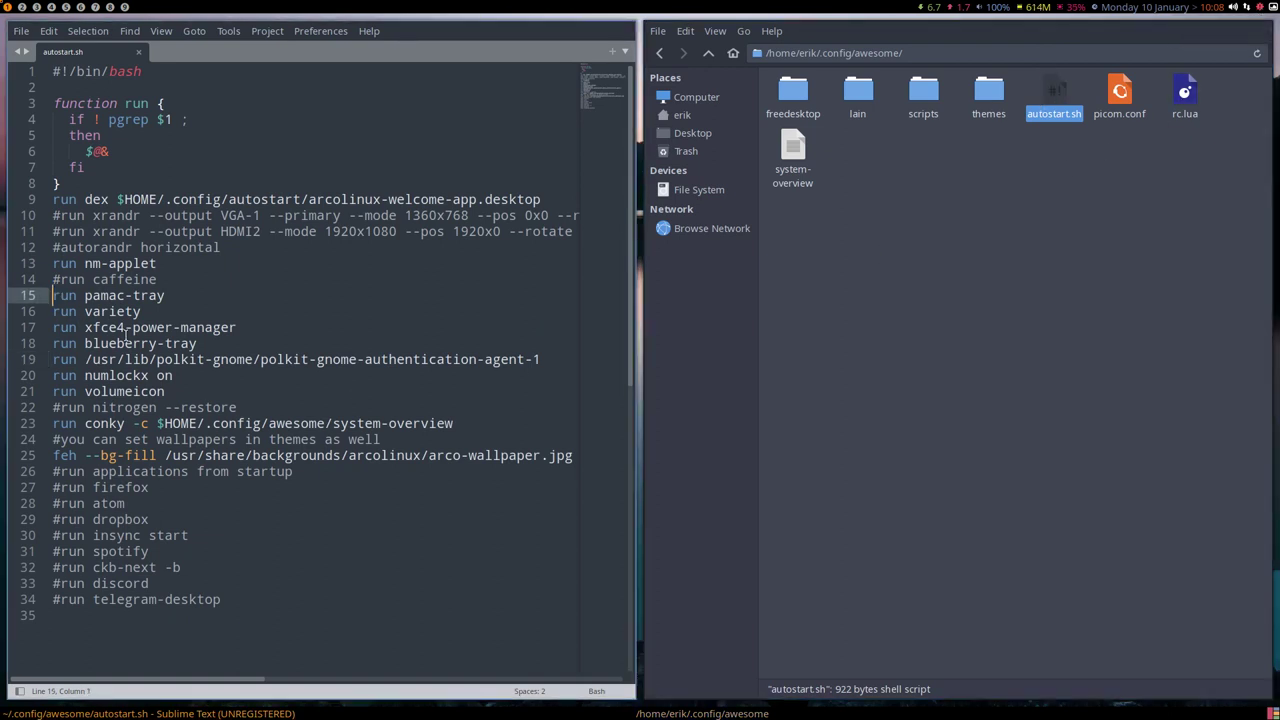
{"action": "type", "text": "#"}
{"action": "key", "text": "Left"}
{"action": "key", "text": "Up"}
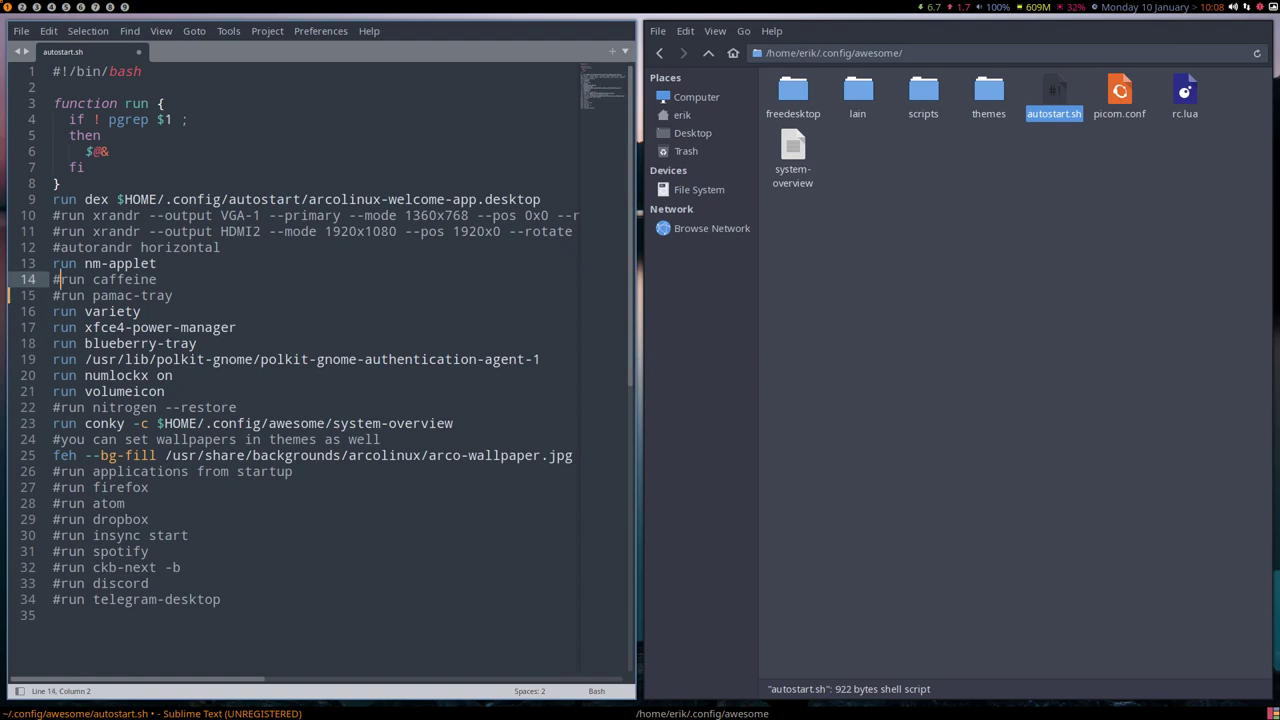
{"action": "key", "text": "Up"}
{"action": "type", "text": "#"}
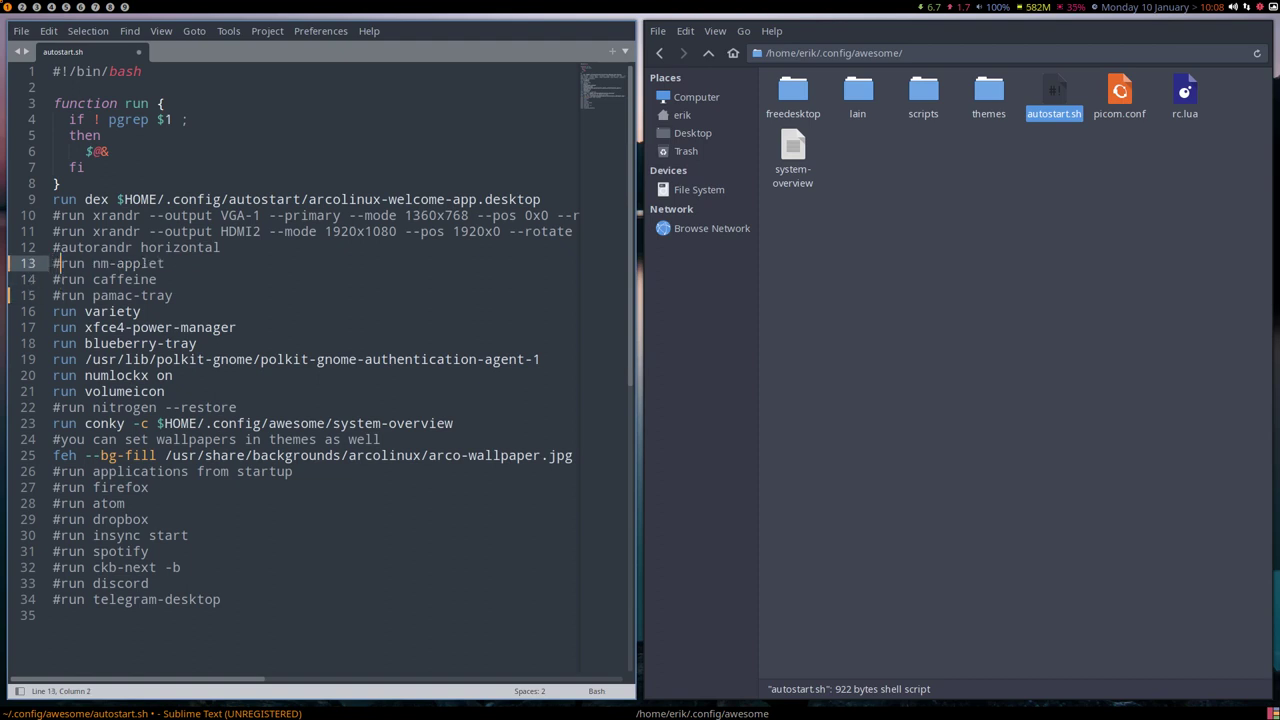
{"action": "left_click", "coordinate": [1246, 8]}
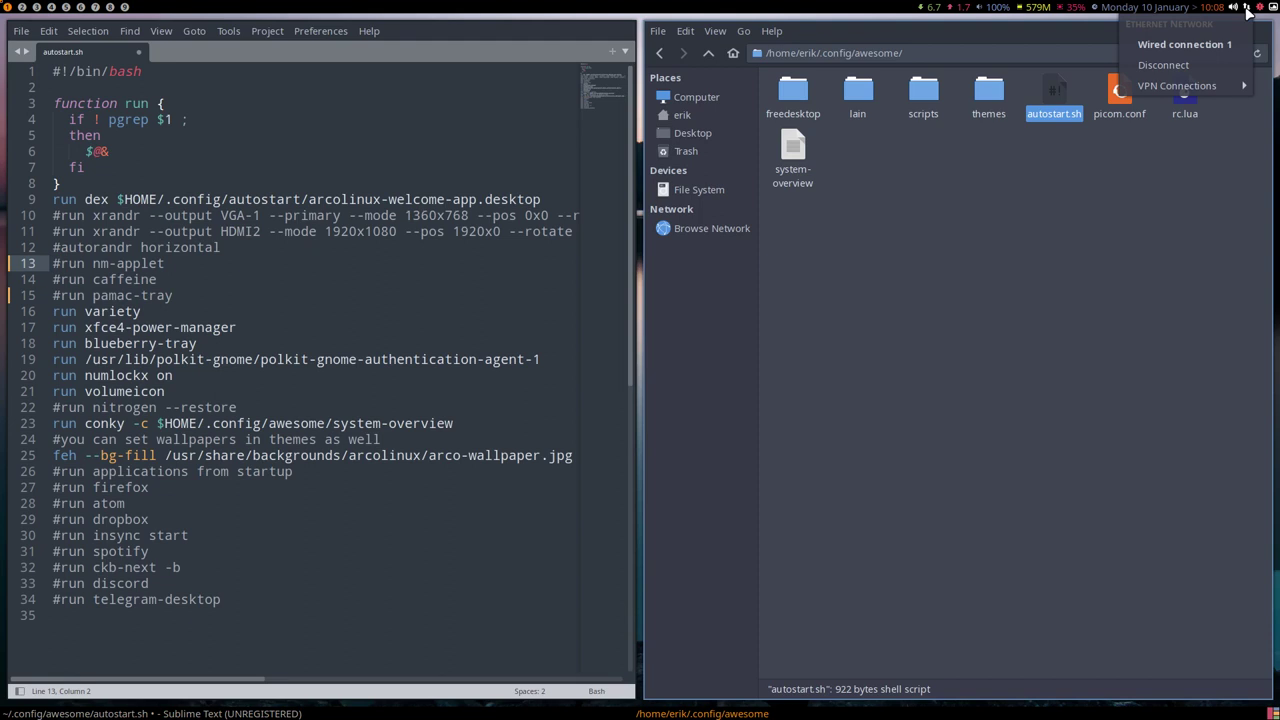
{"action": "left_click", "coordinate": [192, 330]}
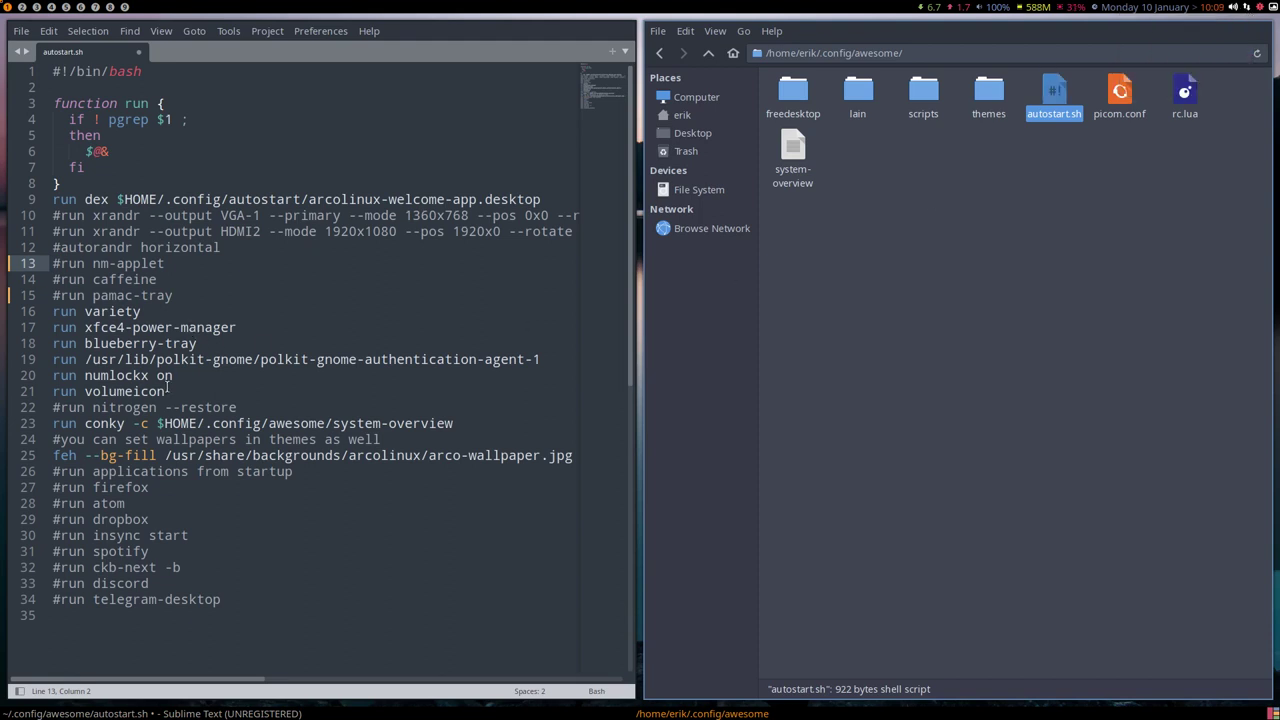
{"action": "left_click", "coordinate": [55, 392]}
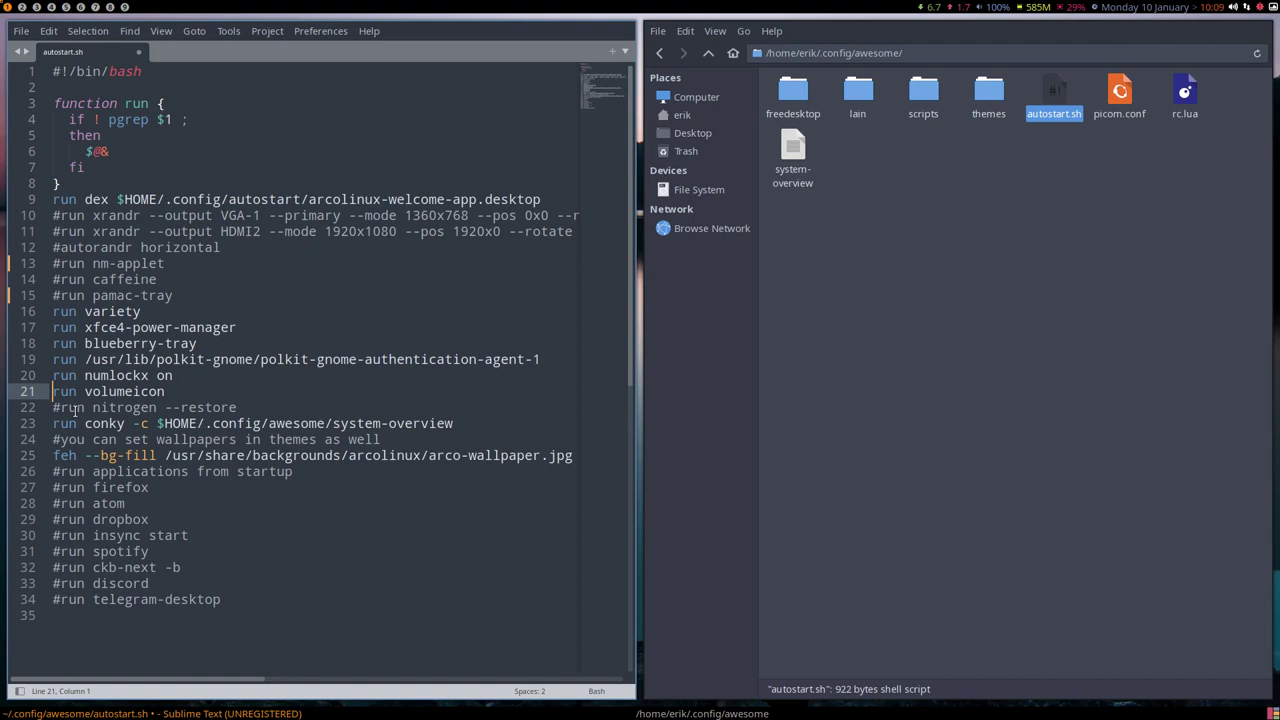
{"action": "type", "text": "#"}
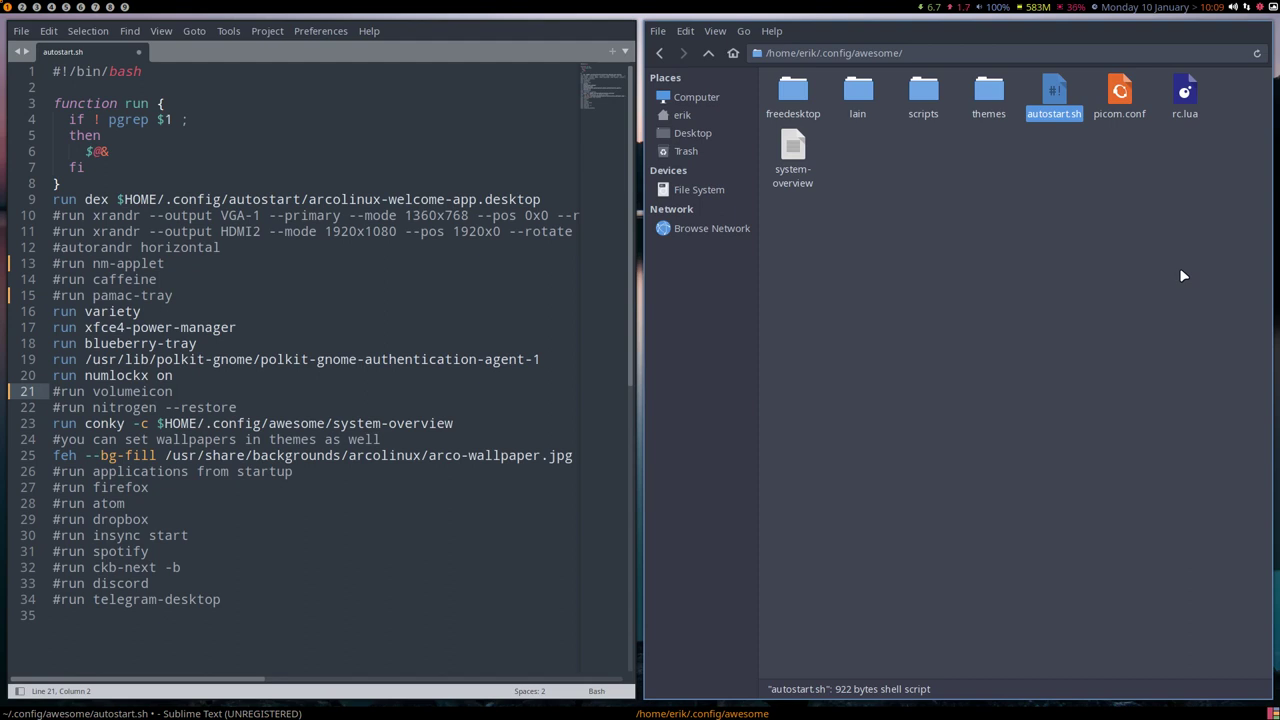
{"action": "key", "text": "ctrl+alt+u"}
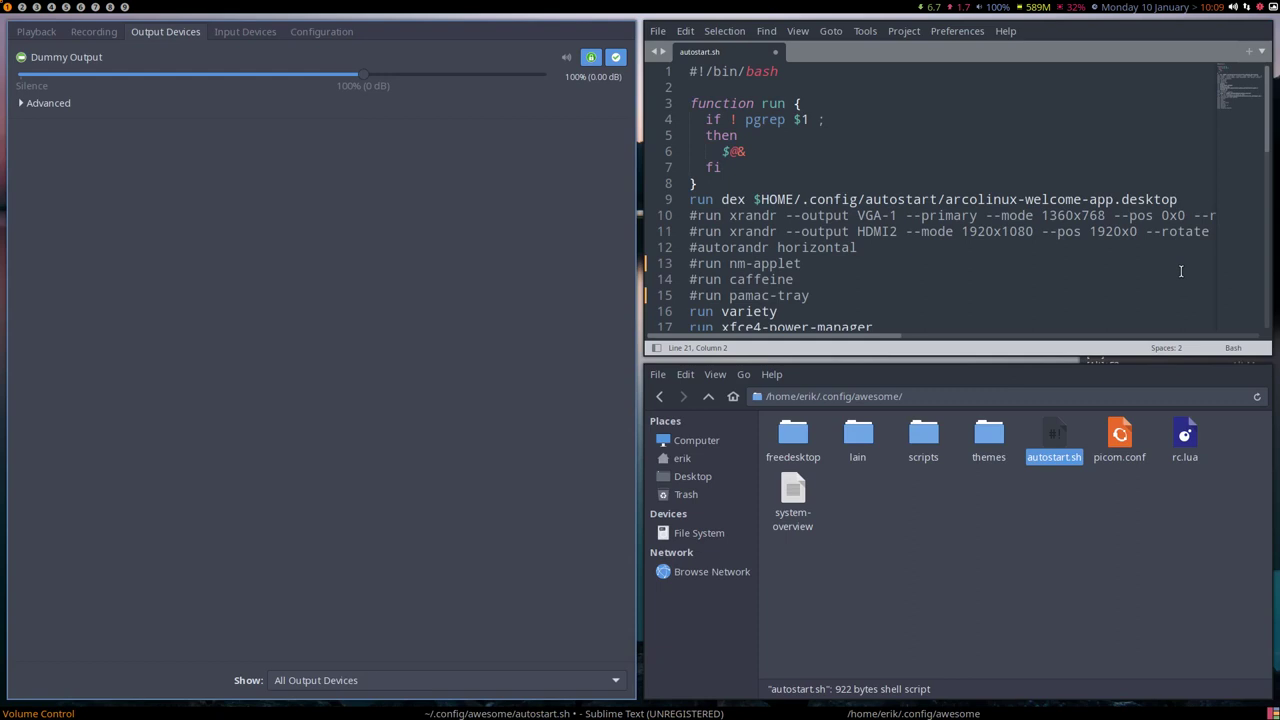
{"action": "left_click", "coordinate": [250, 35]}
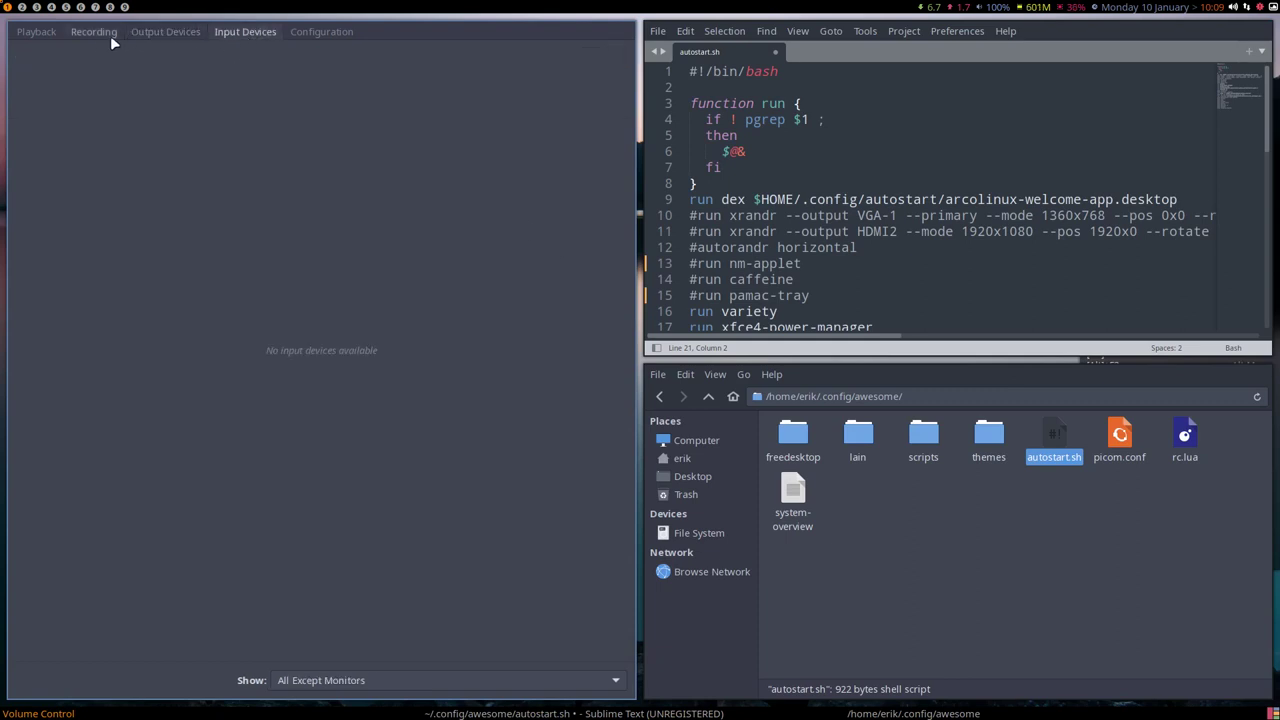
{"action": "left_click", "coordinate": [100, 34]}
{"action": "left_click", "coordinate": [36, 32]}
{"action": "left_click", "coordinate": [165, 31]}
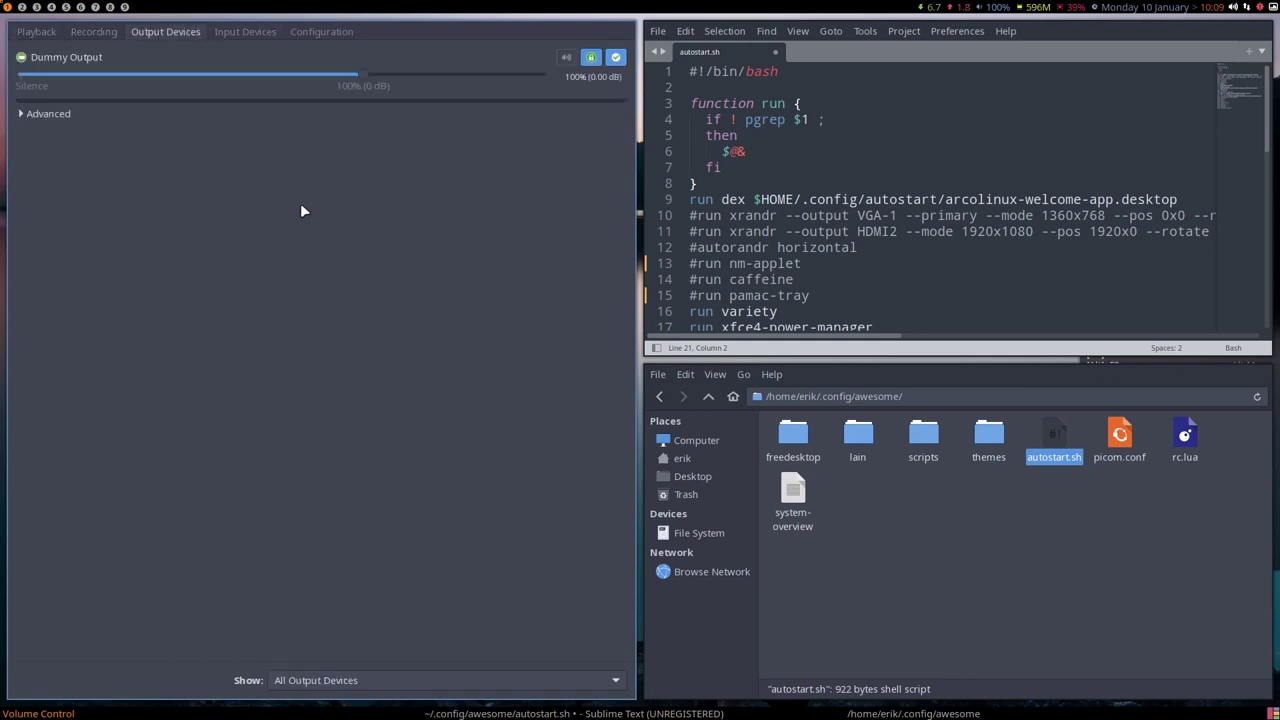
{"action": "key", "text": "super+q"}
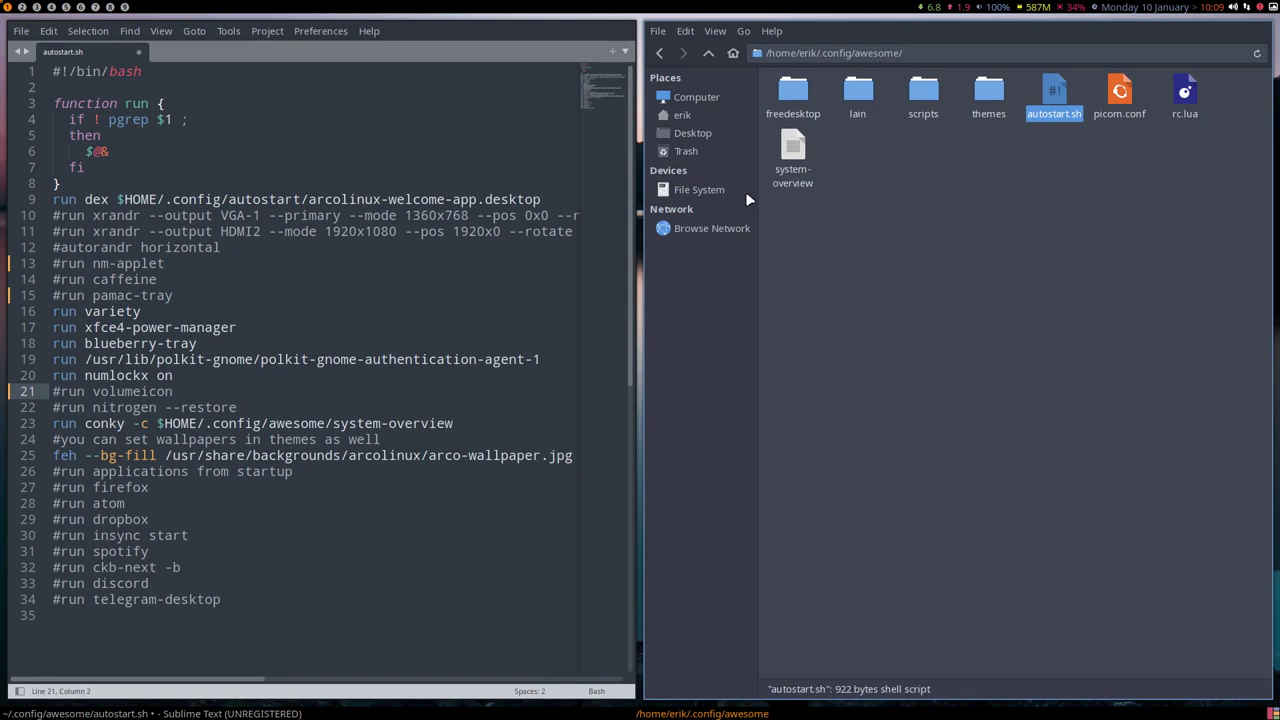
{"action": "left_click", "coordinate": [1237, 8]}
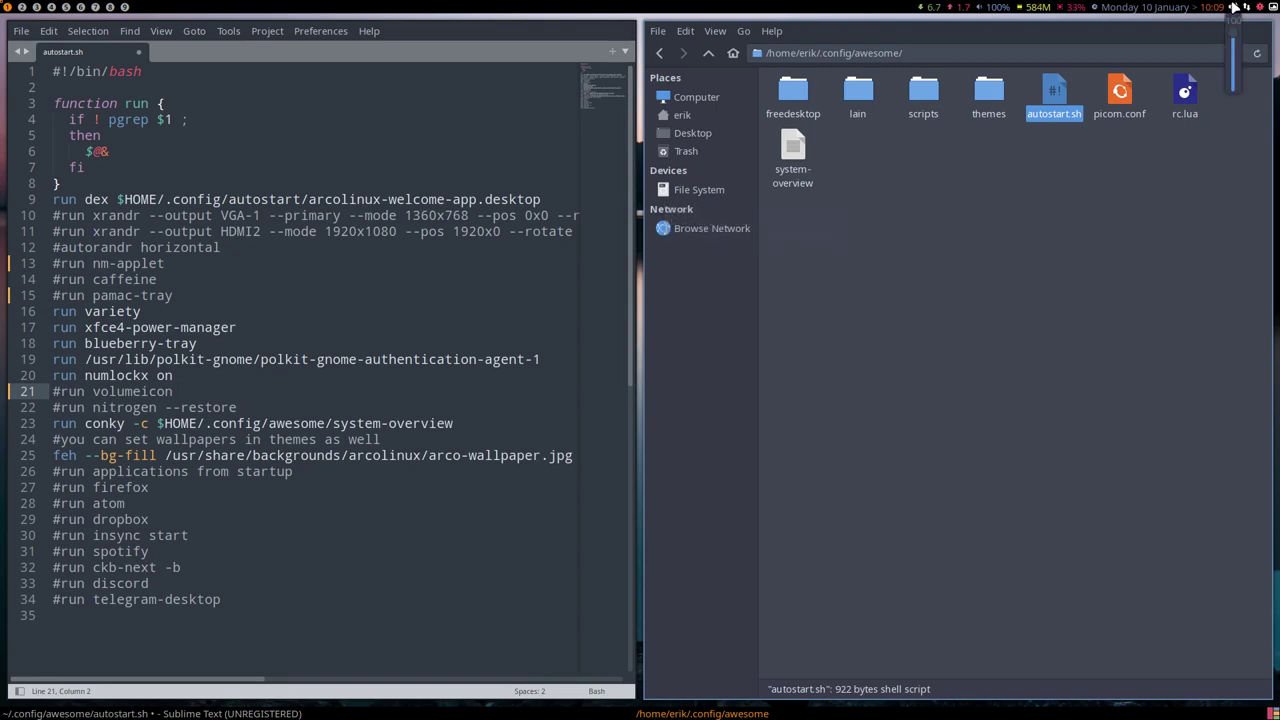
{"action": "scroll", "coordinate": [1235, 34], "scroll_direction": "down", "scroll_amount": 5}
{"action": "left_click", "coordinate": [1210, 181]}
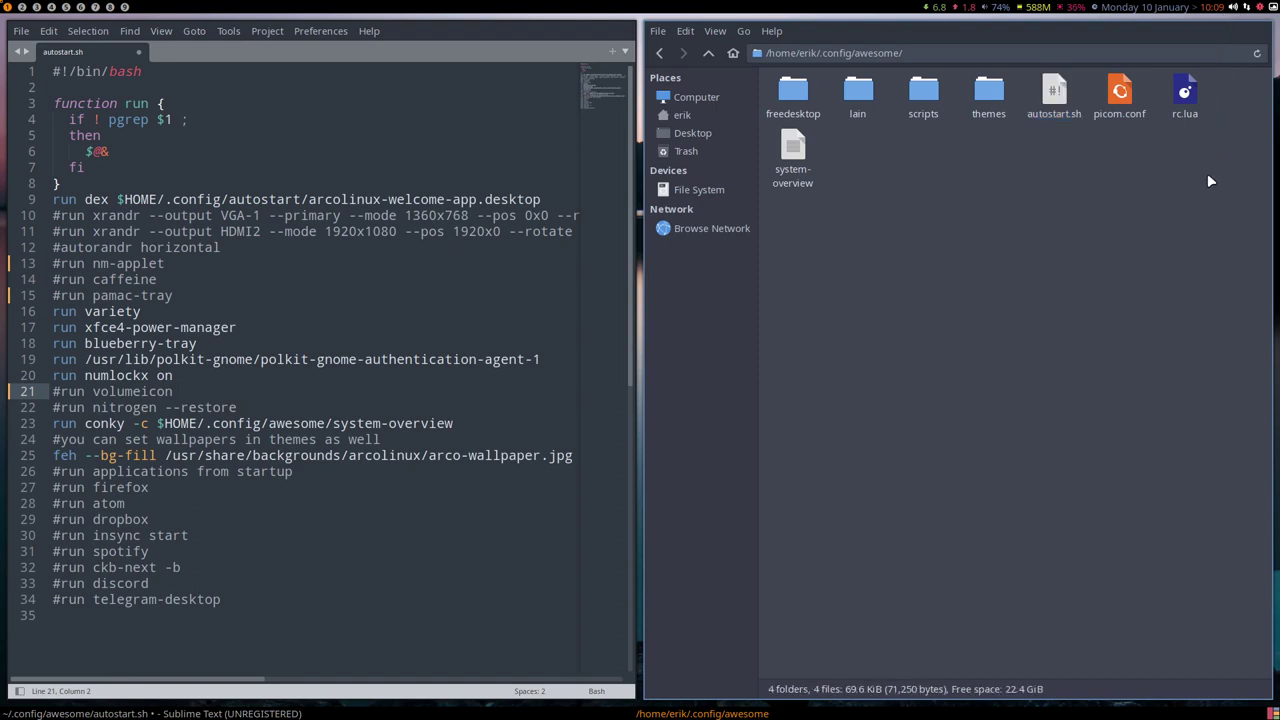
{"action": "right_click", "coordinate": [1247, 8]}
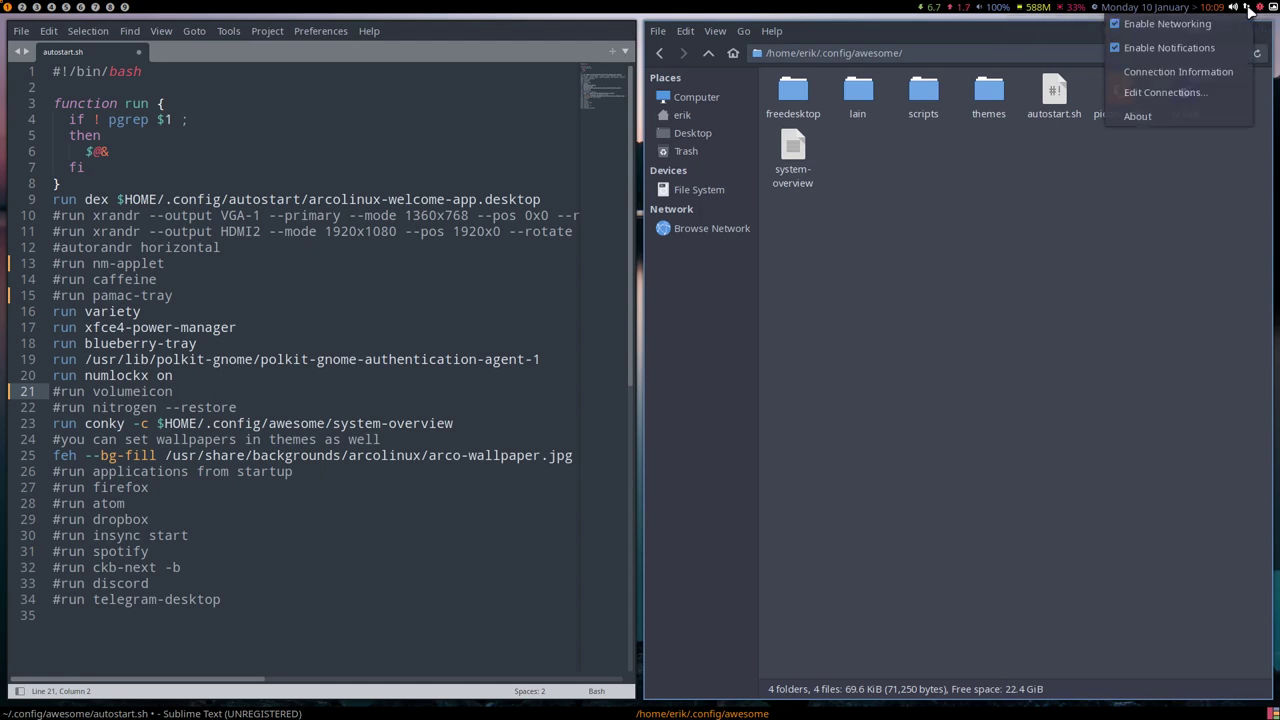
{"action": "left_click", "coordinate": [1095, 226]}
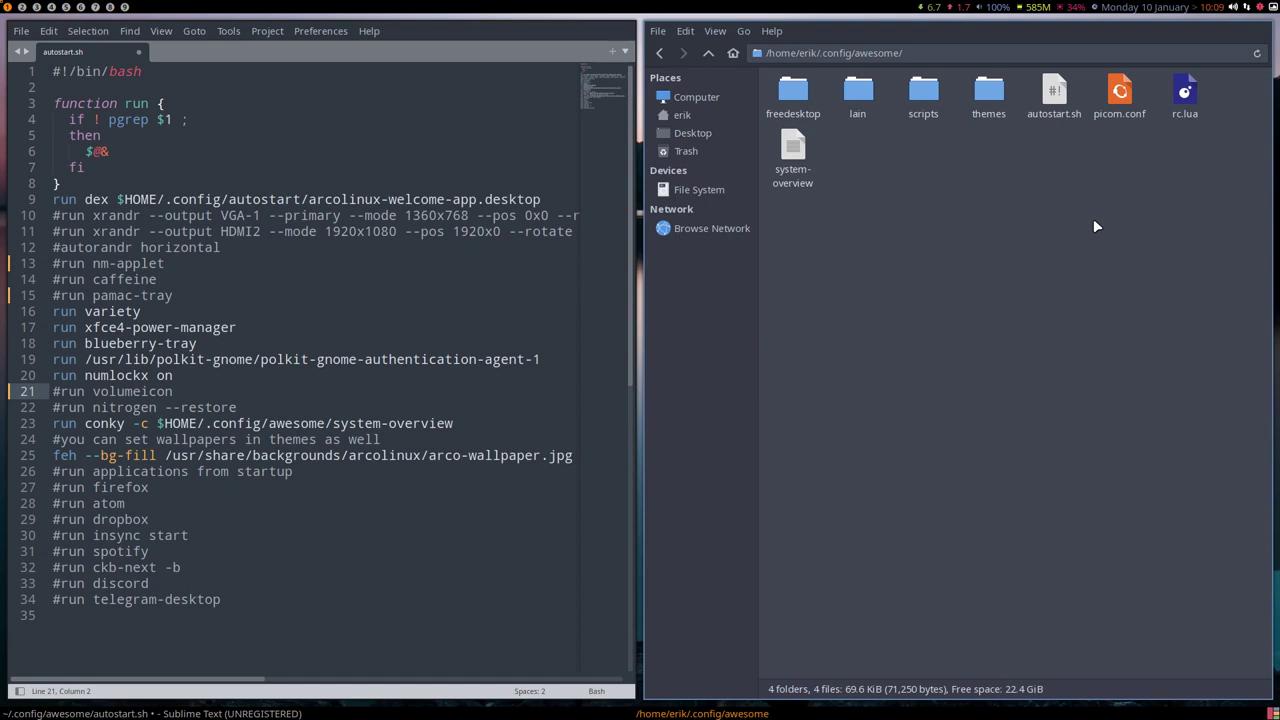
{"action": "right_click", "coordinate": [1247, 8]}
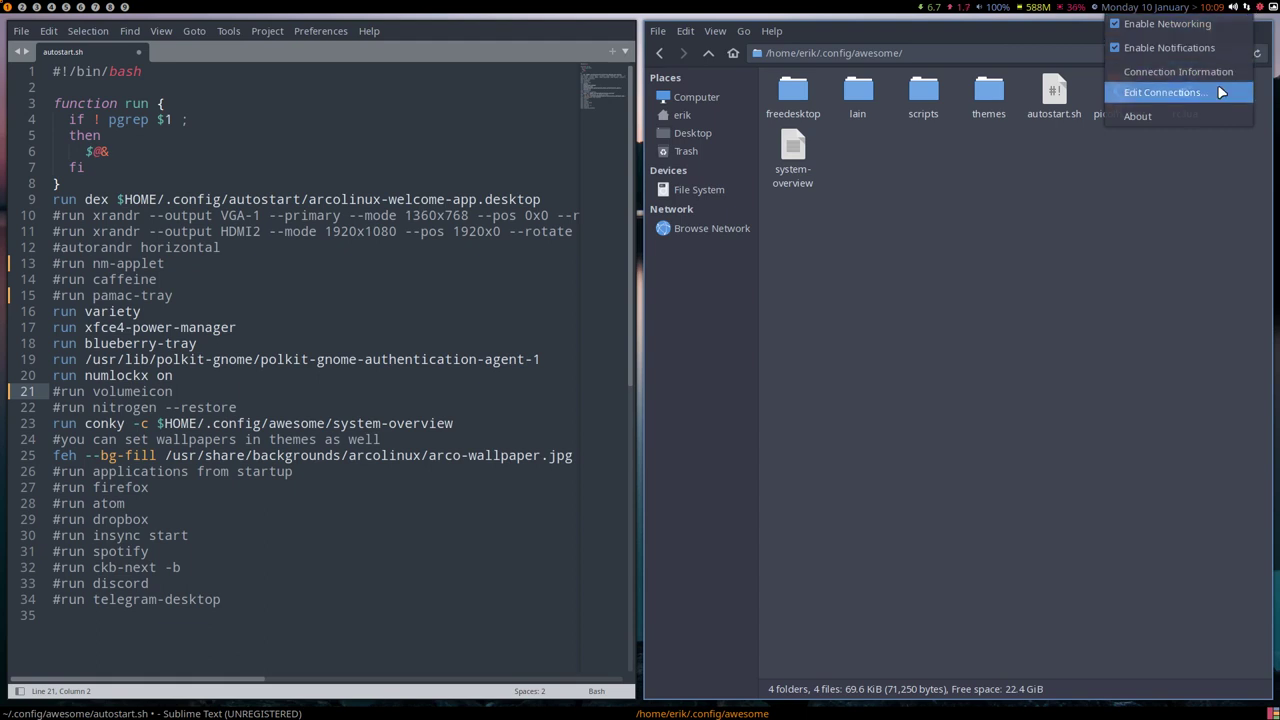
{"action": "left_click", "coordinate": [1245, 8]}
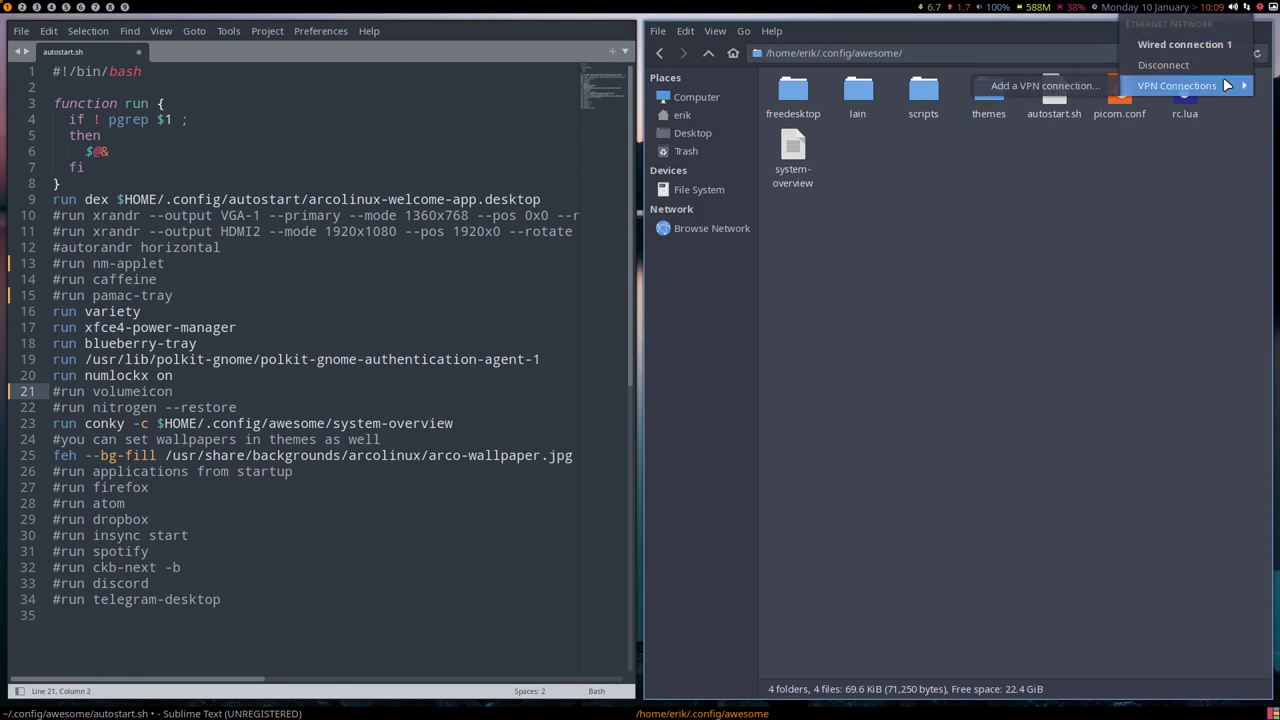
{"action": "mouse_move", "coordinate": [1177, 86]}
{"action": "left_click", "coordinate": [1046, 228]}
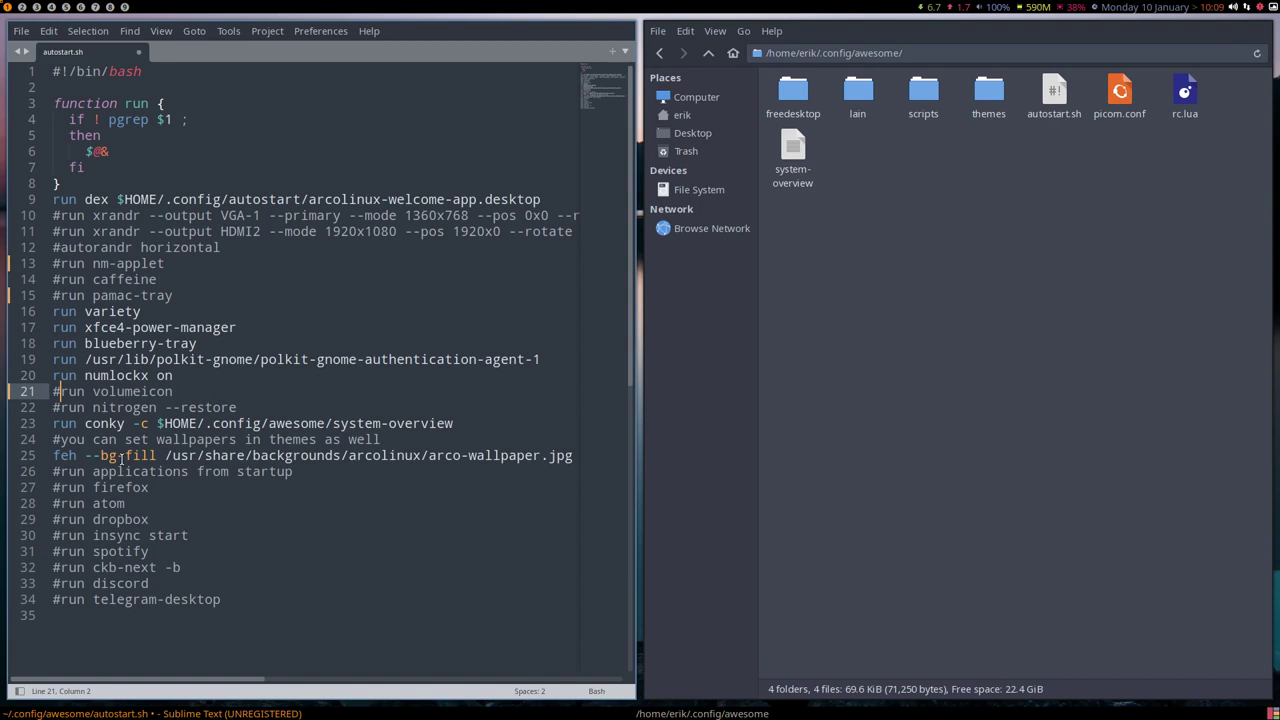
Prefix 'run variety' and 'run blueberry-tray' with # in autostart.sh
{"action": "left_click", "coordinate": [54, 311]}
{"action": "mouse_move", "coordinate": [65, 343]}
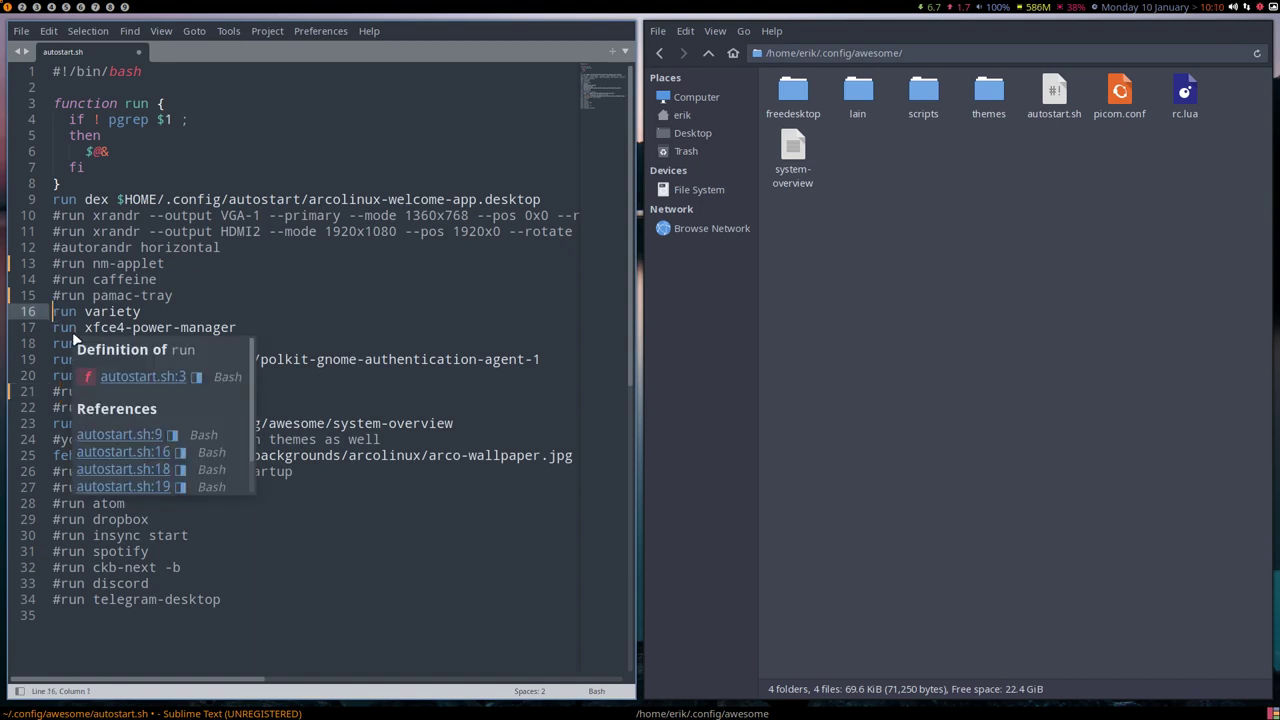
{"action": "type", "text": "#"}
{"action": "left_click", "coordinate": [239, 300]}
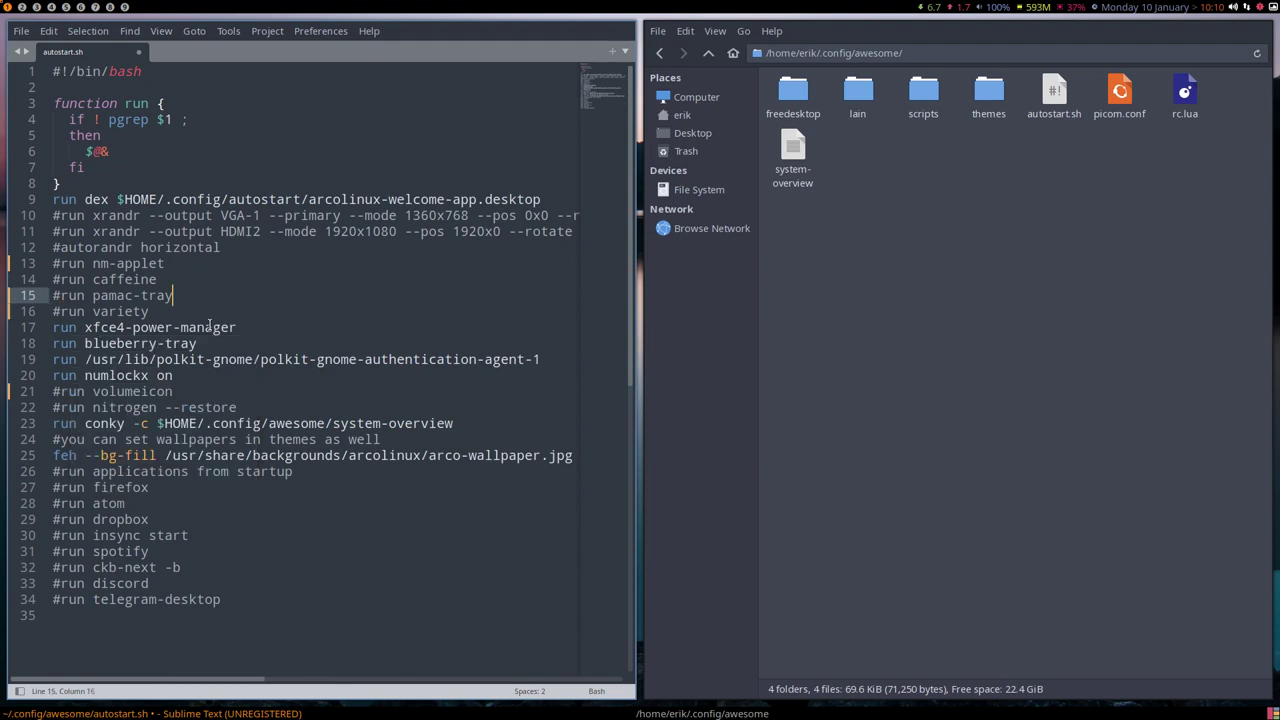
{"action": "left_click", "coordinate": [212, 327]}
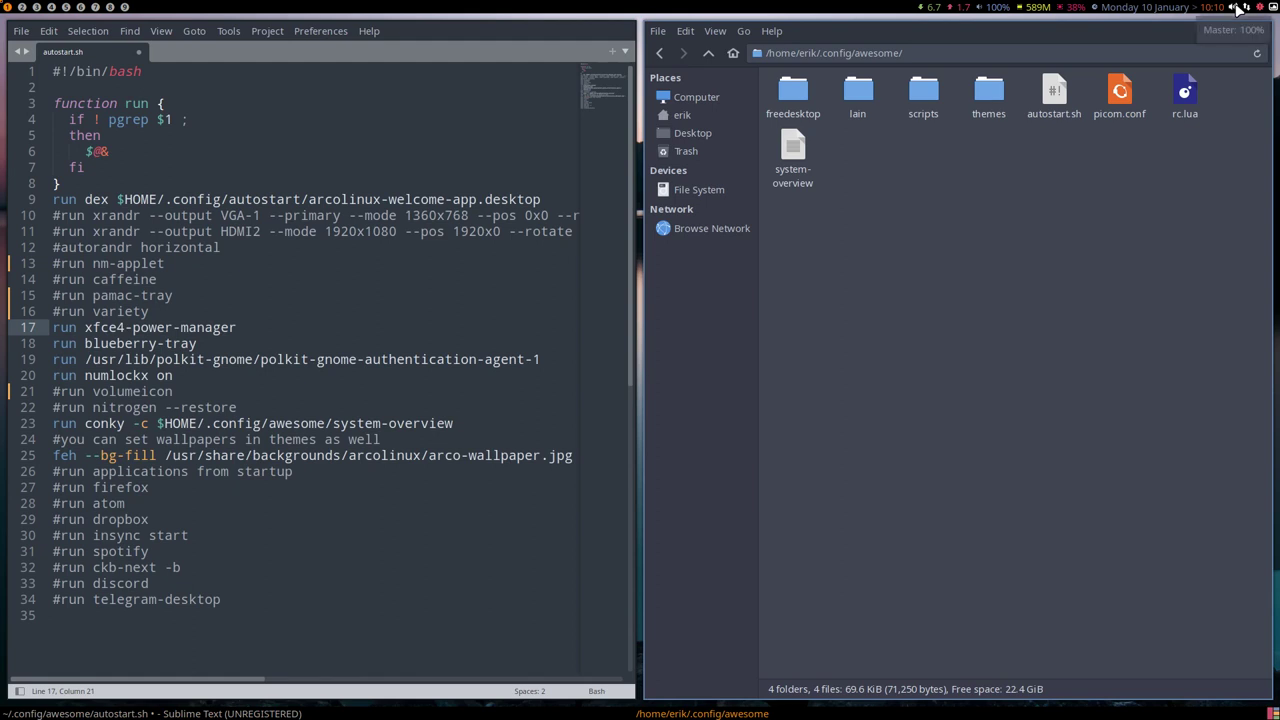
{"action": "key", "text": "Down"}
{"action": "key", "text": "Home"}
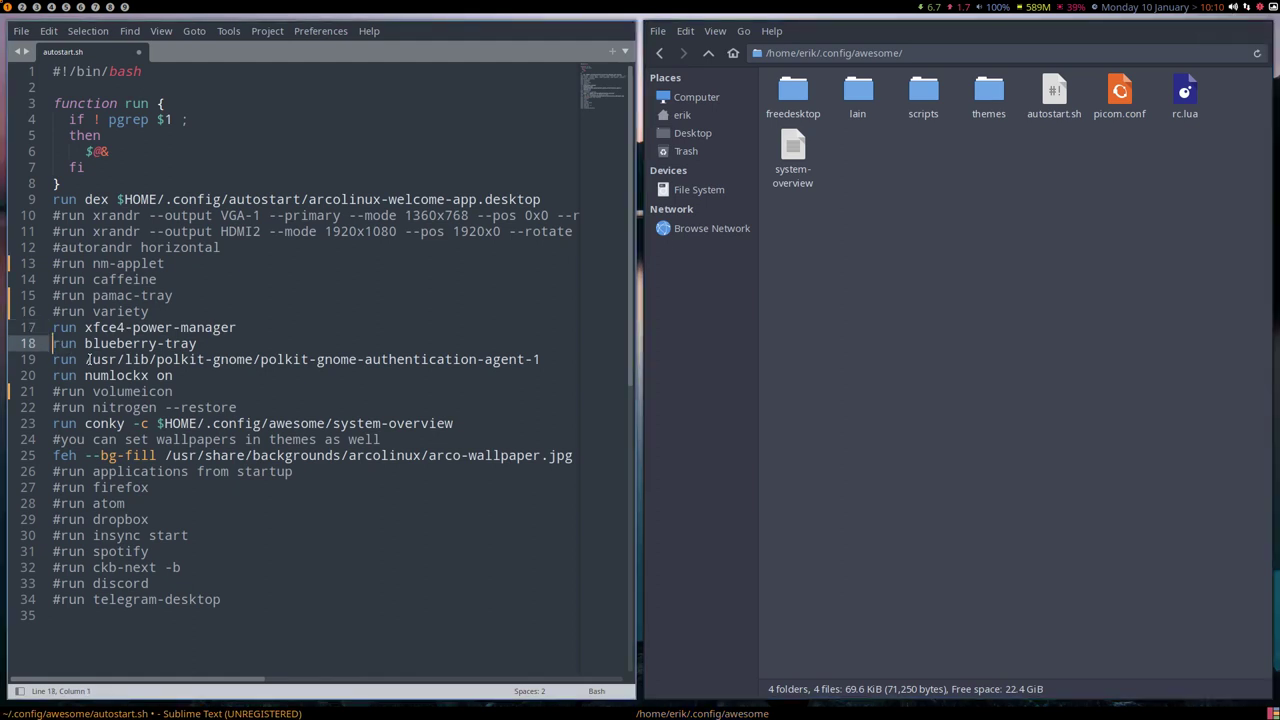
{"action": "type", "text": "#"}
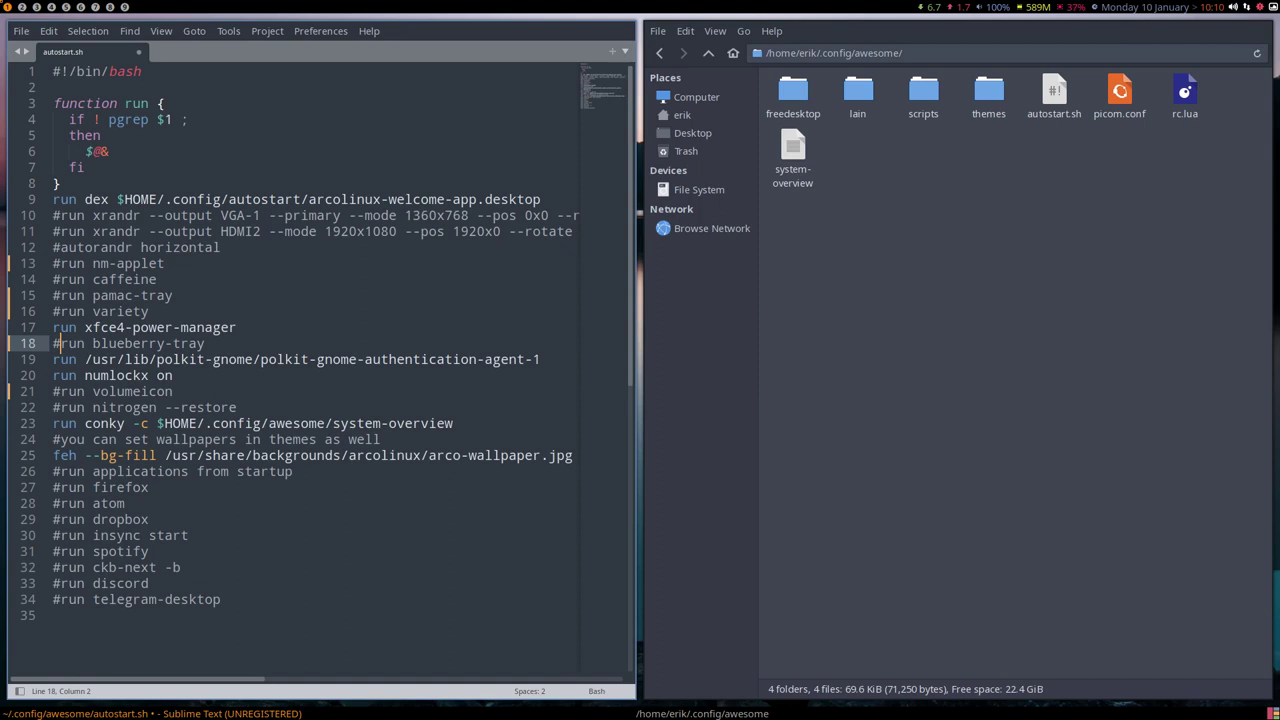
Search 'blue' in the launcher and start blueberry
{"action": "key", "text": "super+shift+Return"}
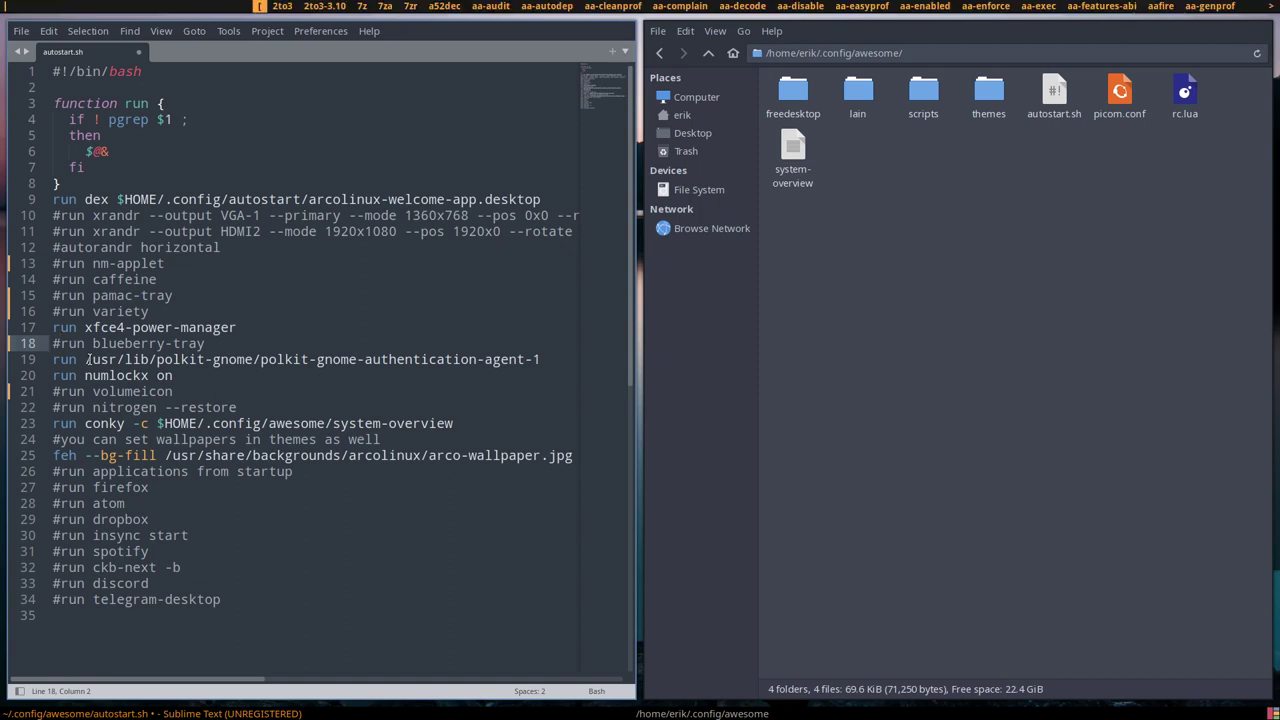
{"action": "type", "text": "blue"}
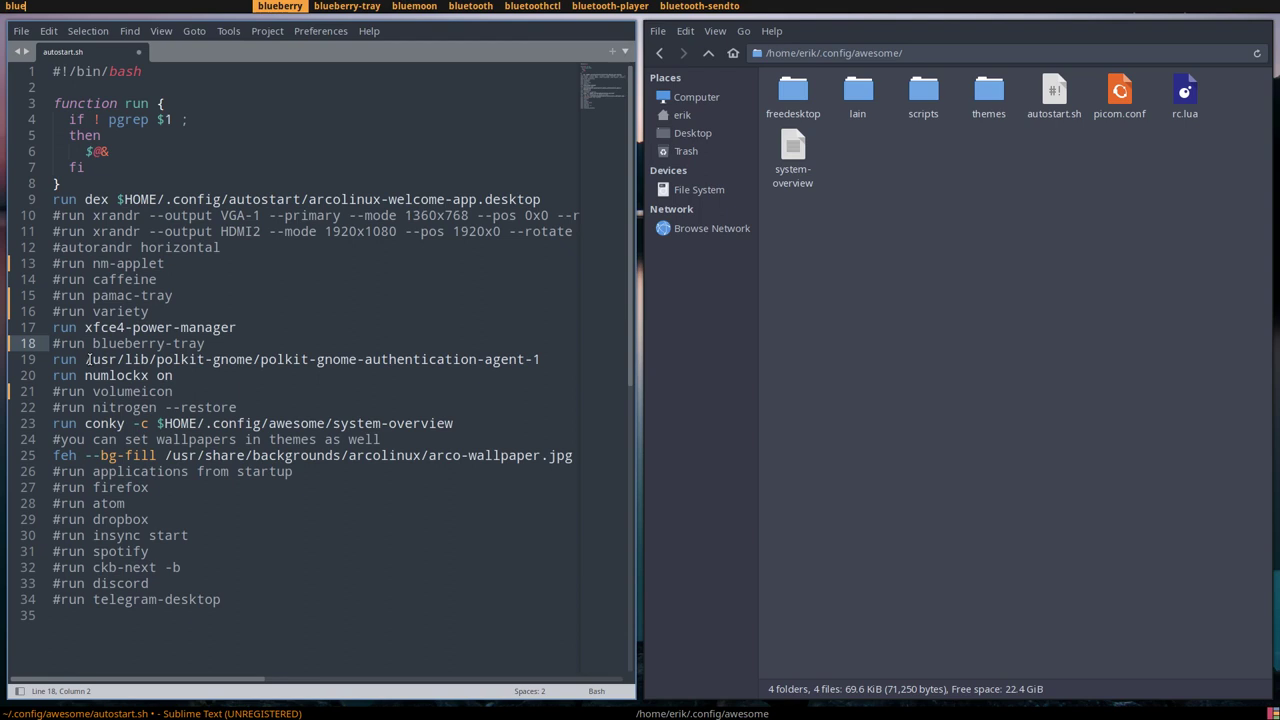
{"action": "key", "text": "Right"}
{"action": "key", "text": "Right"}
{"action": "key", "text": "Right"}
{"action": "key", "text": "Left"}
{"action": "key", "text": "Left"}
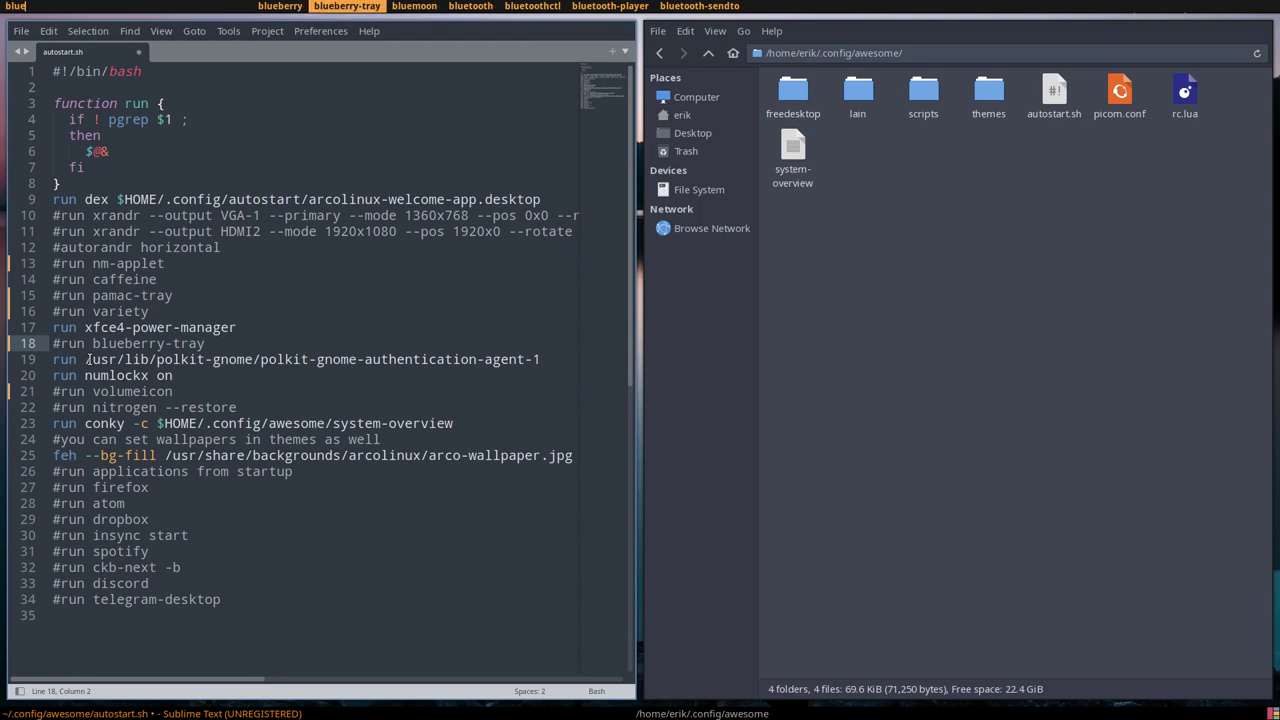
{"action": "key", "text": "Left"}
{"action": "key", "text": "Return"}
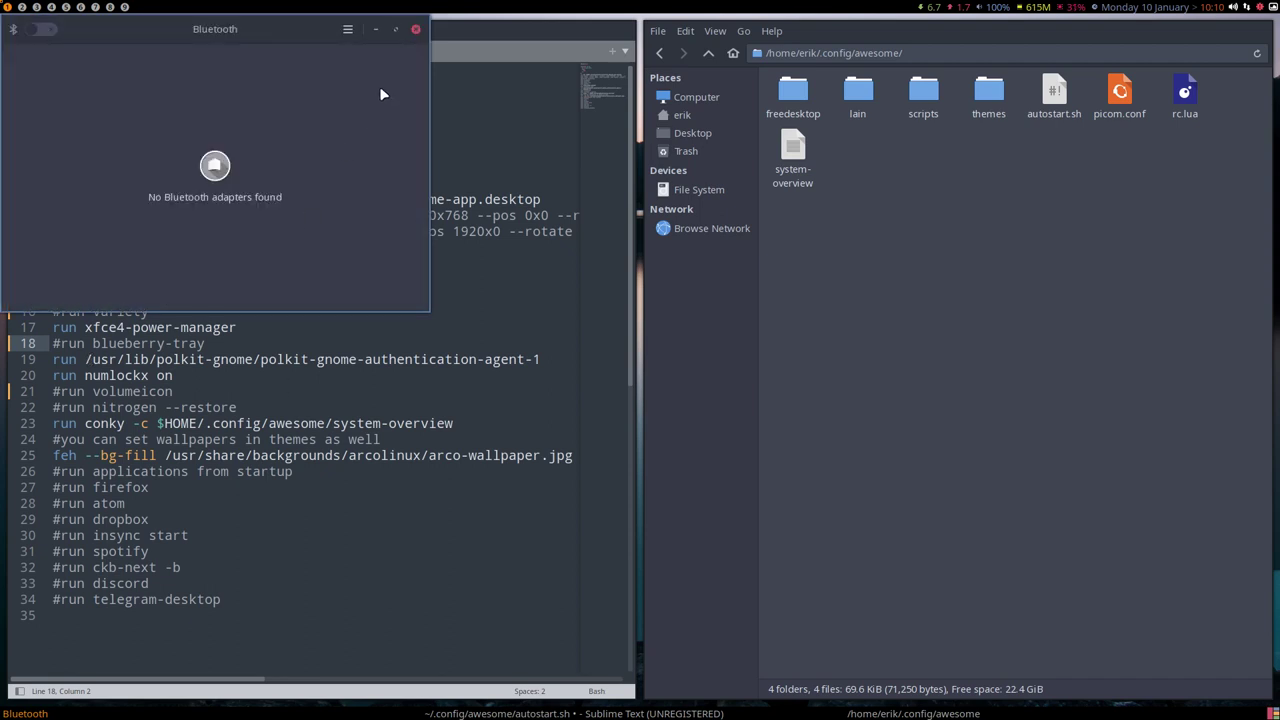
Close the Bluetooth window and select 'polkit-' in autostart.sh's polkit agent line
{"action": "left_click", "coordinate": [416, 31]}
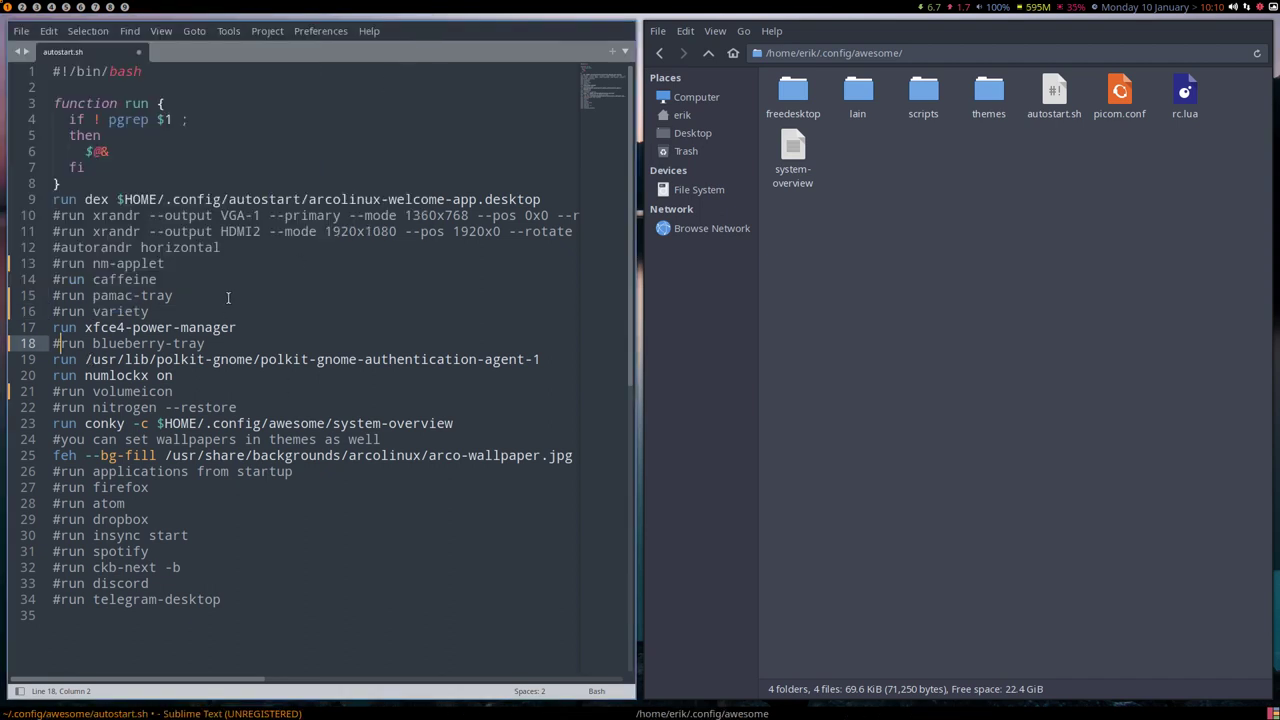
{"action": "left_click", "coordinate": [186, 359]}
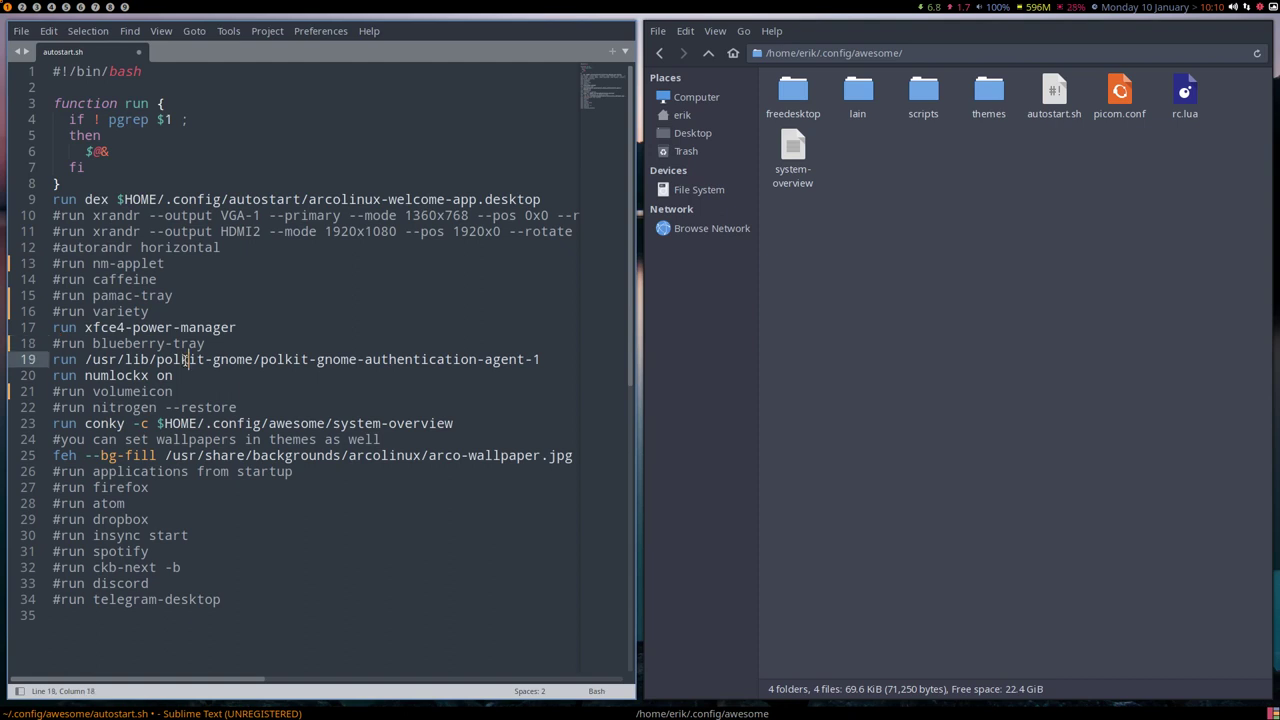
{"action": "left_click", "coordinate": [55, 375]}
{"action": "mouse_move", "coordinate": [65, 375]}
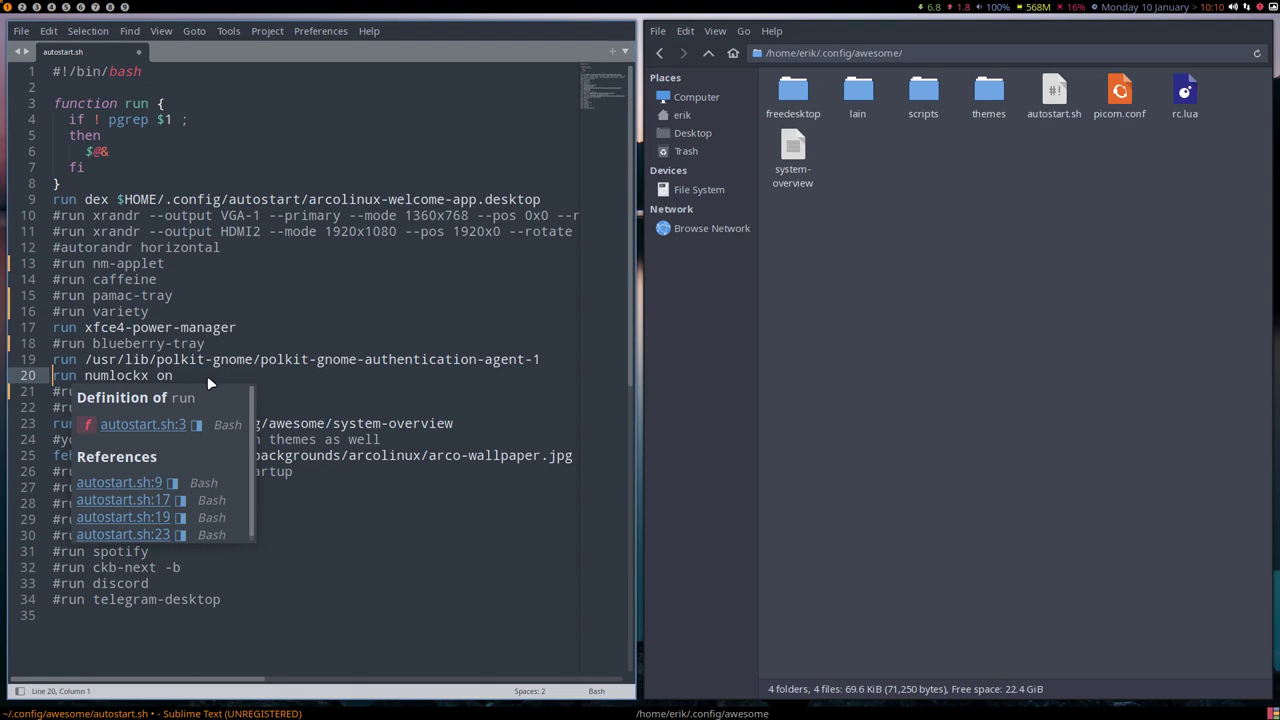
{"action": "left_click_drag", "start_coordinate": [155, 359], "coordinate": [213, 359]}
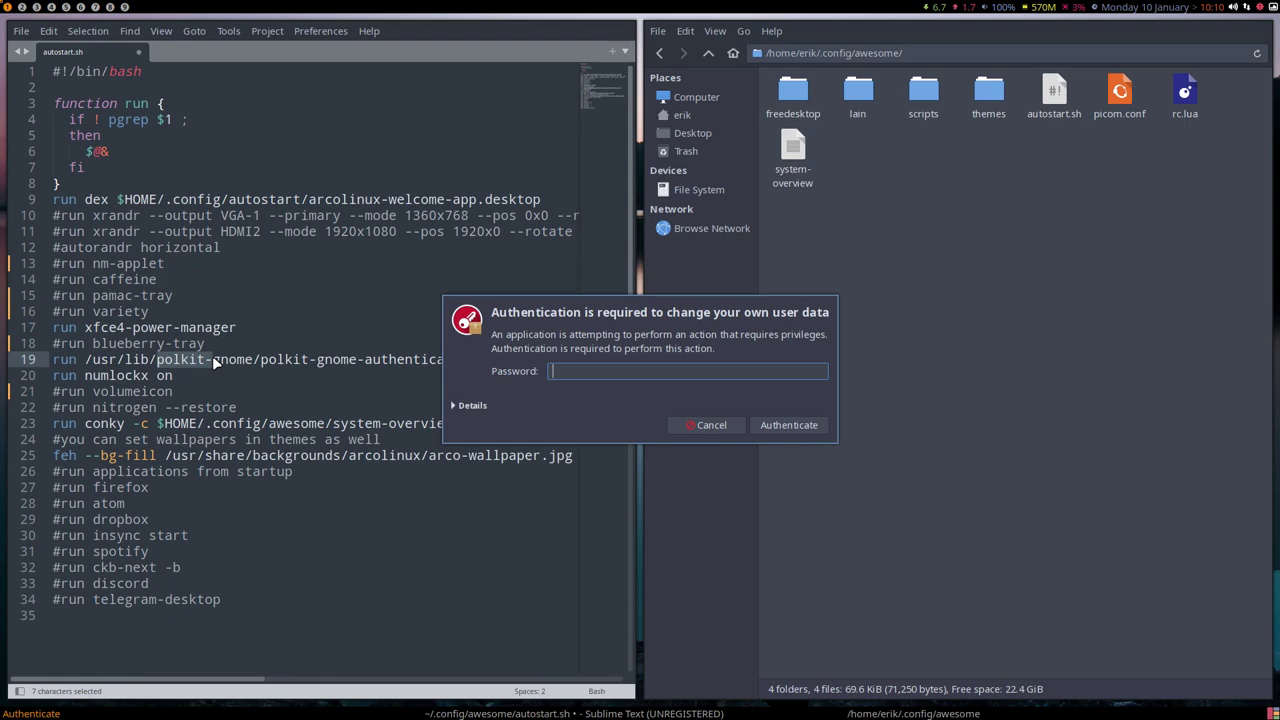
Dismiss the polkit prompt, then change numlockx to off and revert it to on
{"action": "key", "text": "Escape"}
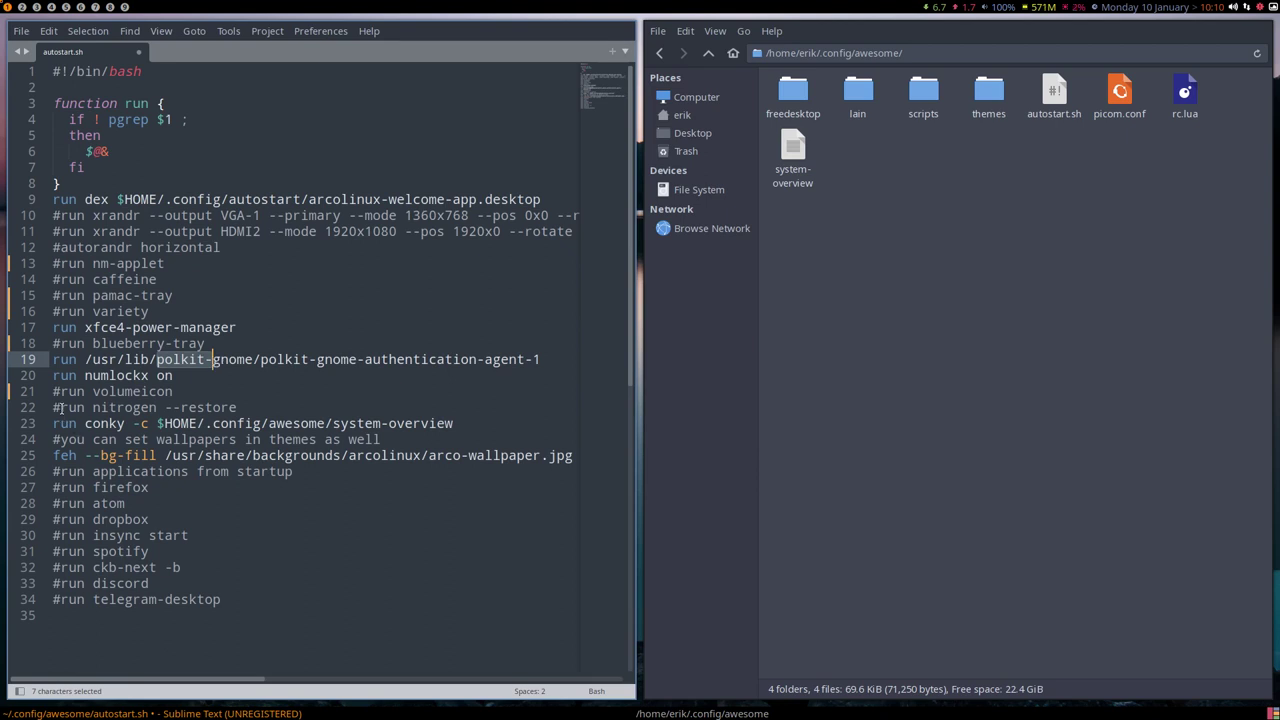
{"action": "left_click", "coordinate": [55, 376]}
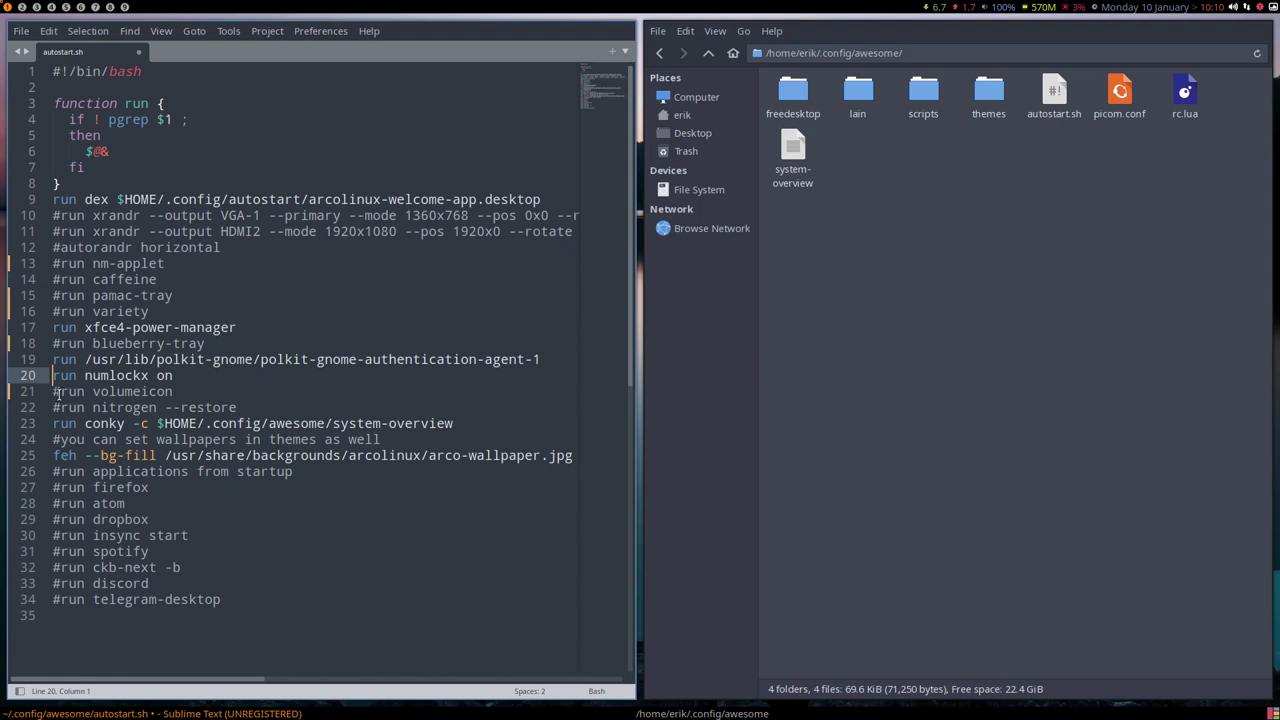
{"action": "left_click", "coordinate": [183, 374]}
{"action": "key", "text": "BackSpace"}
{"action": "type", "text": "f"}
{"action": "type", "text": "f"}
{"action": "key", "text": "BackSpace"}
{"action": "key", "text": "BackSpace"}
{"action": "type", "text": "n"}
Comment out the 'run conky' line with #
{"action": "left_click", "coordinate": [287, 349]}
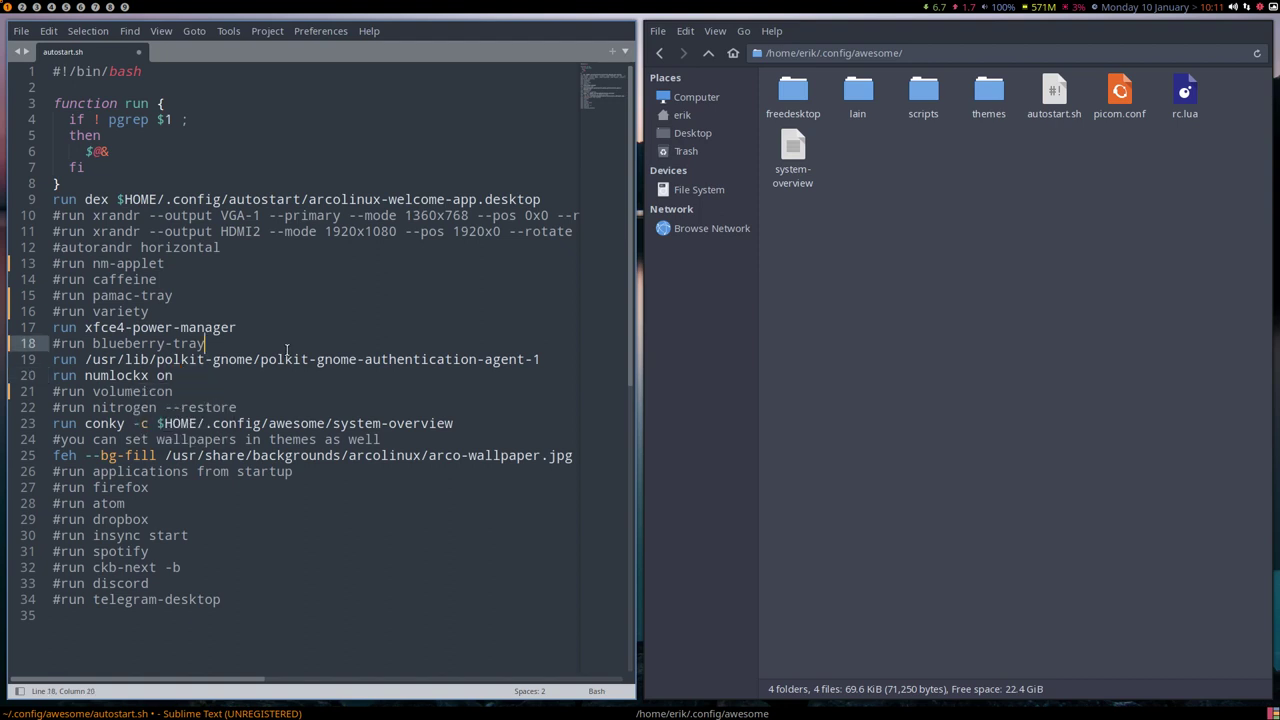
{"action": "left_click", "coordinate": [50, 423]}
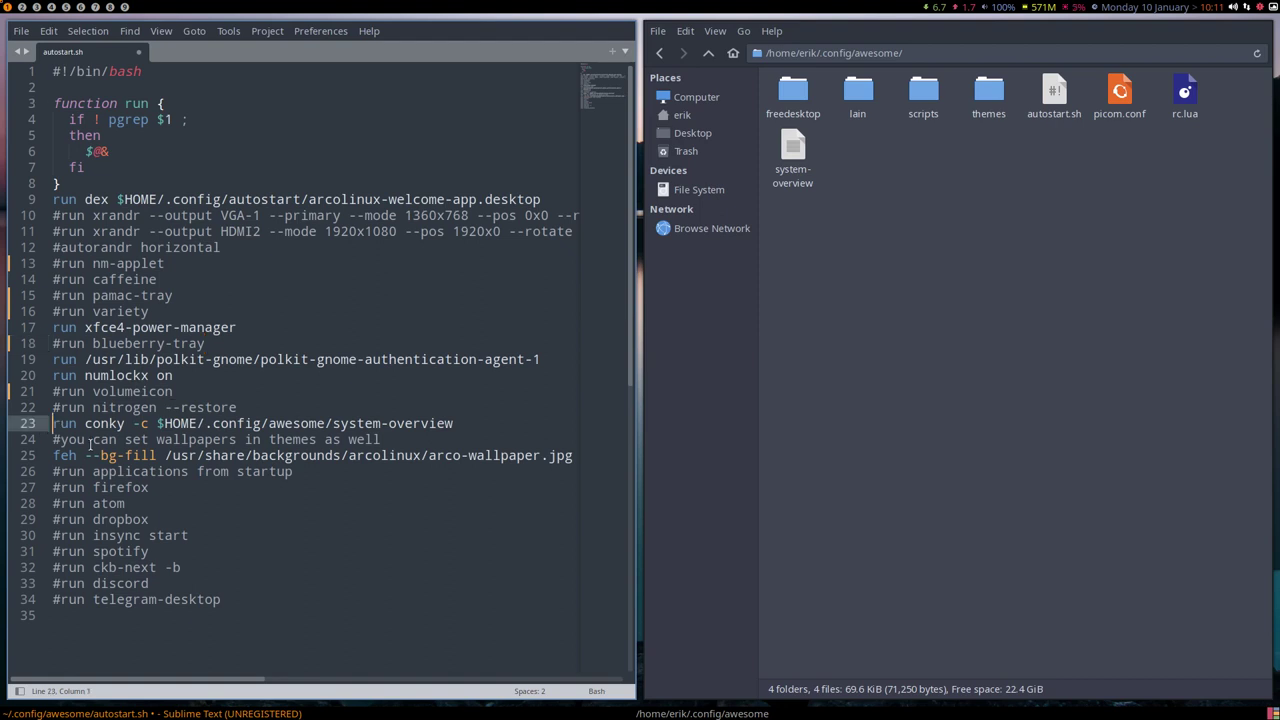
{"action": "type", "text": "#"}
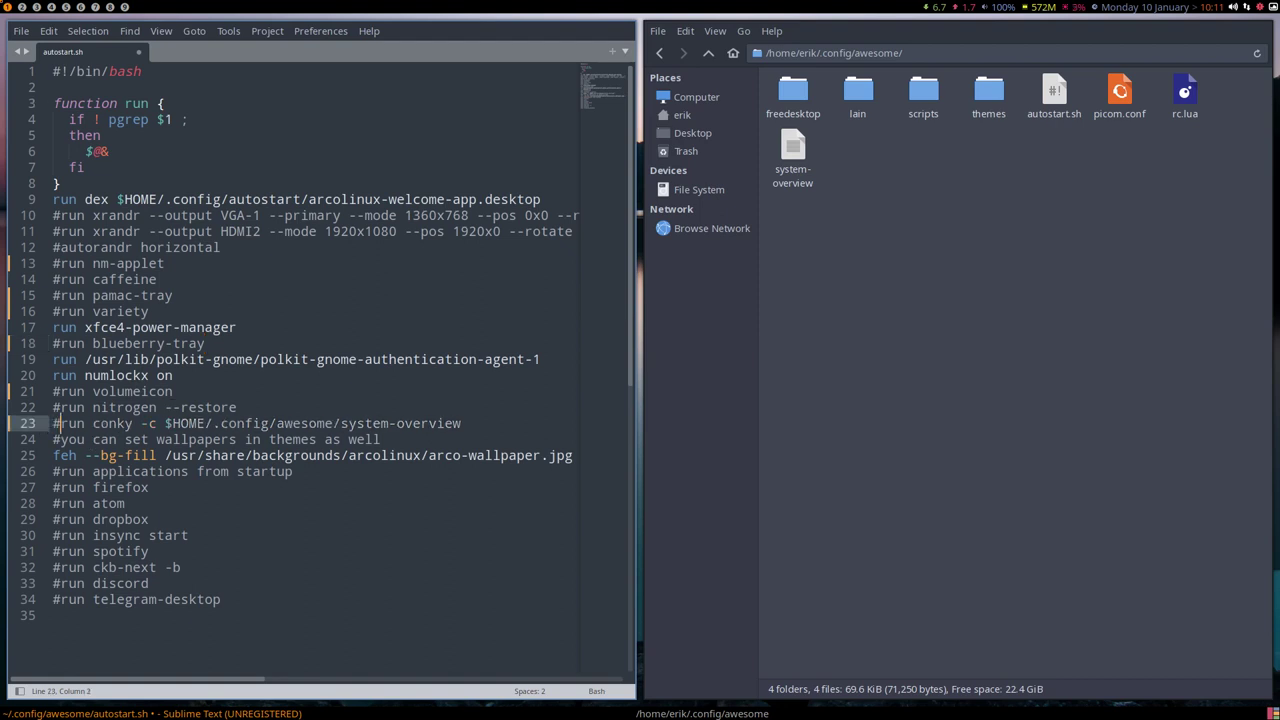
Enter the account password at the ArcoLinux login screen to start a new session
{"action": "key", "text": "Down"}
{"action": "key", "text": "Down"}
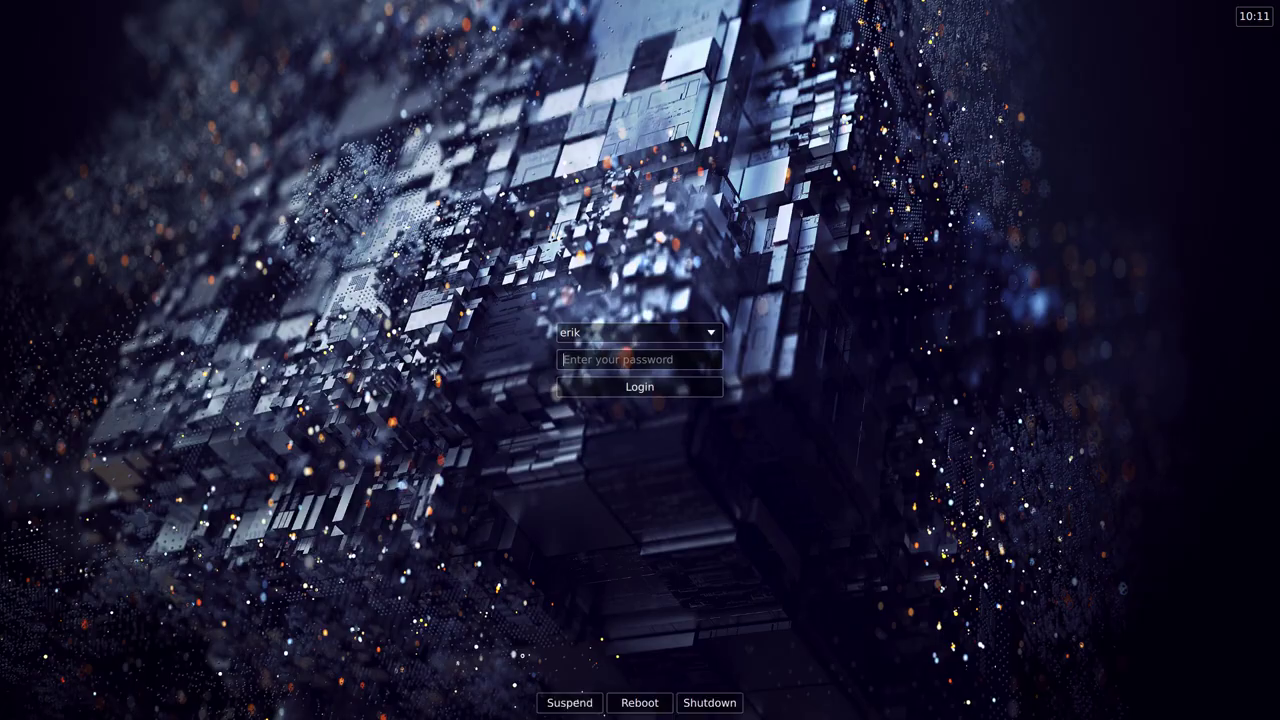
{"action": "key", "text": "Return"}
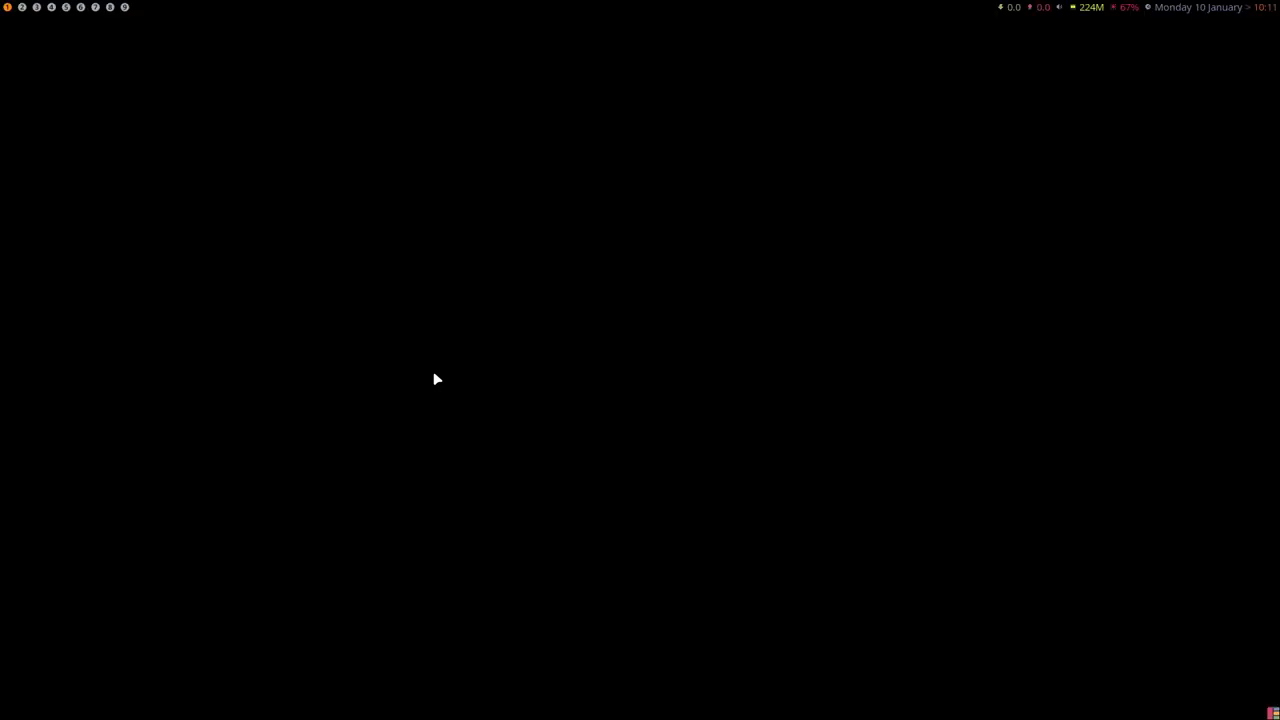
{"action": "left_click", "coordinate": [1154, 51]}
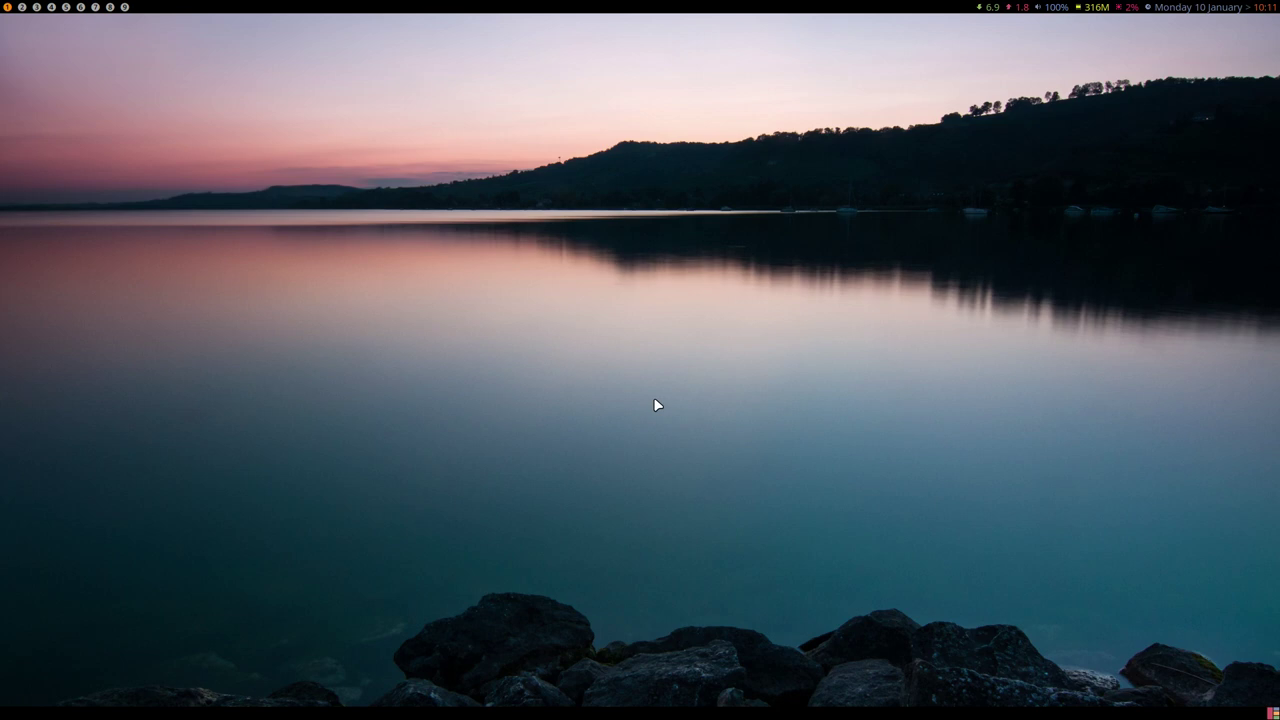
{"action": "key", "text": "super+v"}
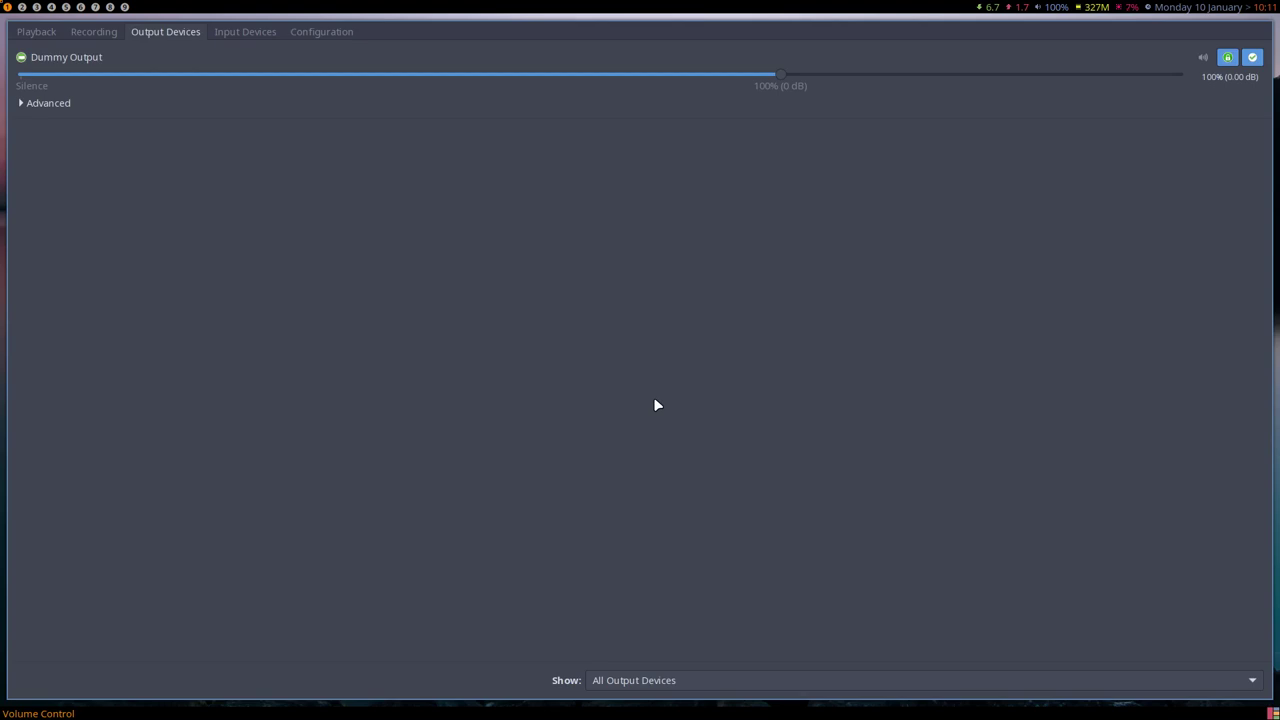
{"action": "key", "text": "super+shift+q"}
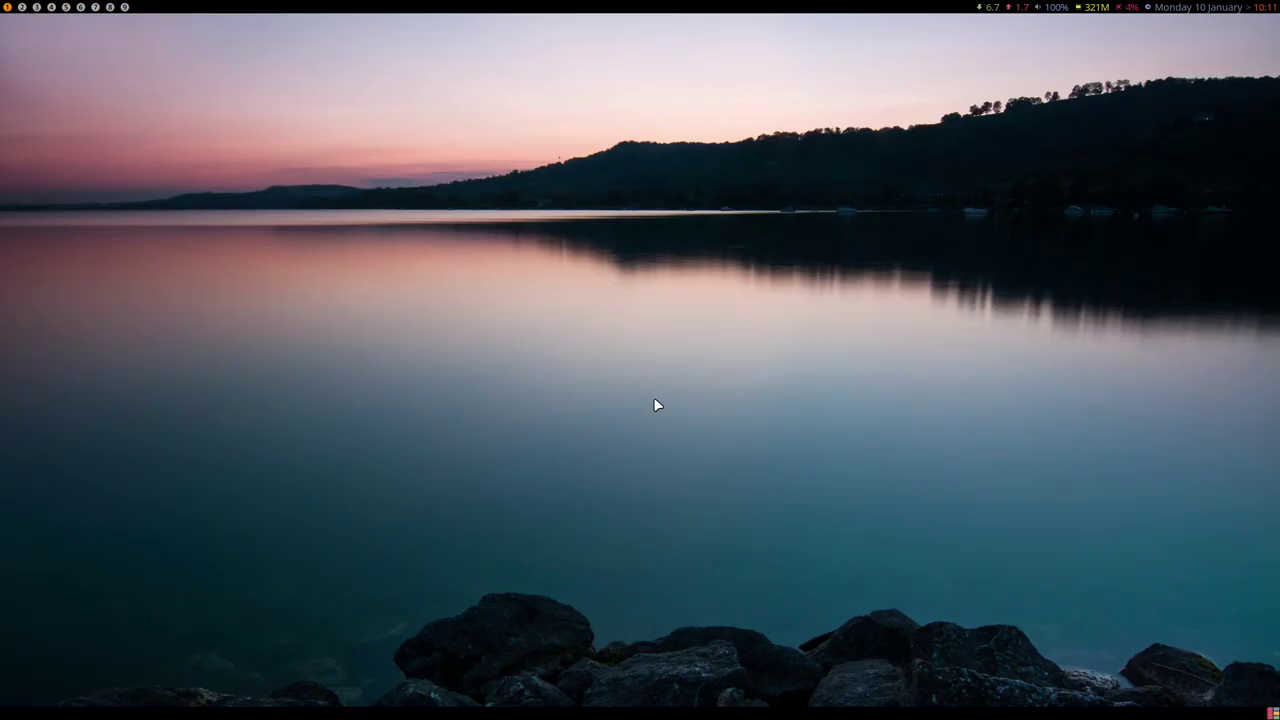
{"action": "key", "text": "super+Return"}
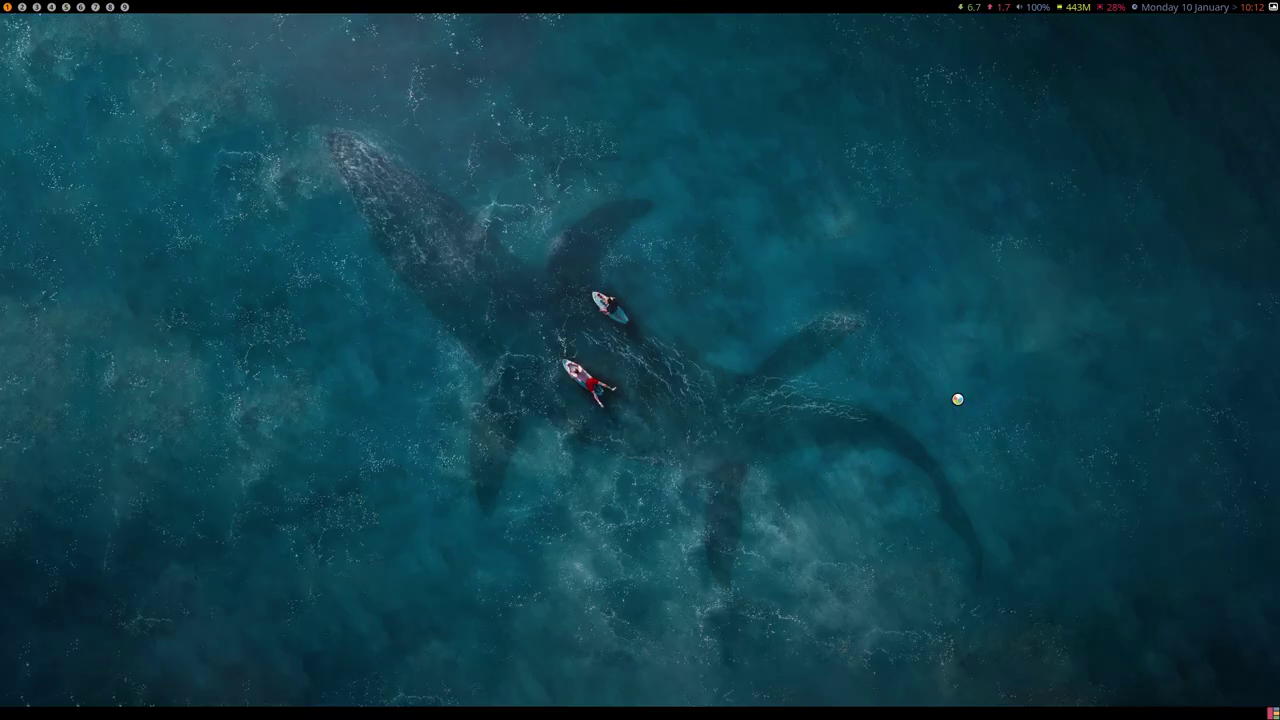
Quit Variety from its tray menu, then launch pamac-manager via the launcher and close it
{"action": "left_click", "coordinate": [1274, 10]}
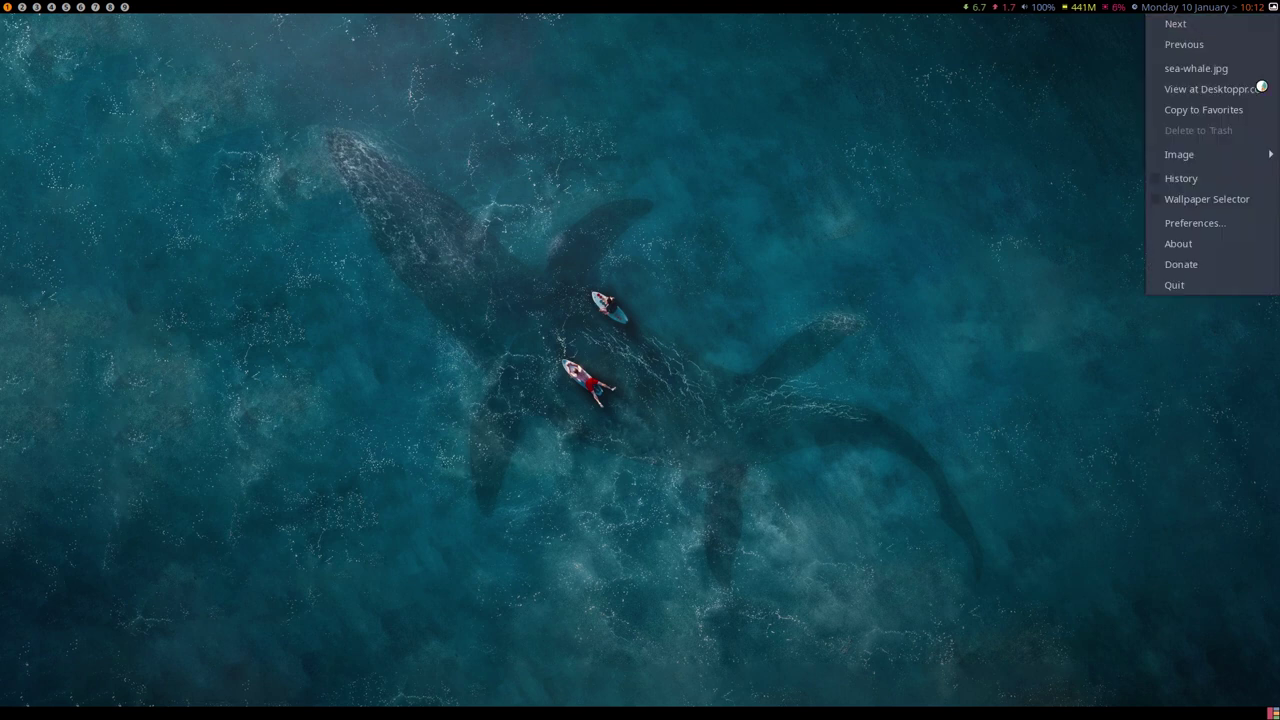
{"action": "left_click", "coordinate": [1200, 287]}
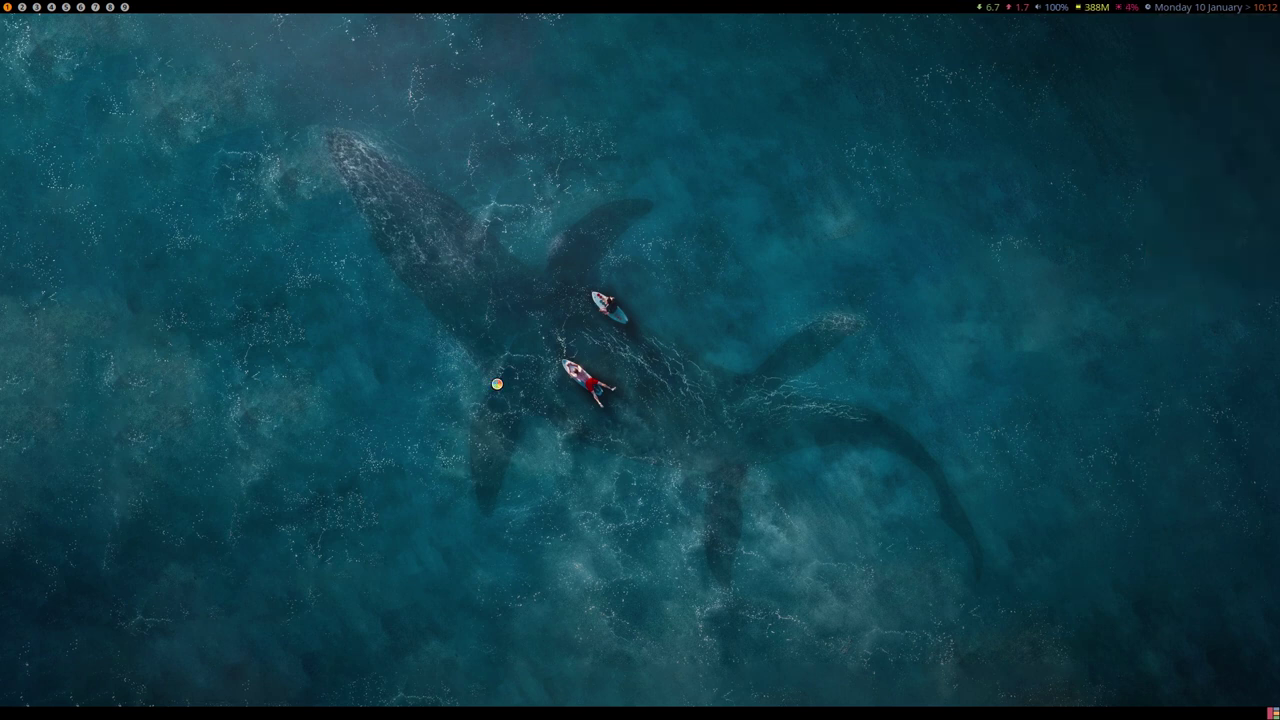
{"action": "key", "text": "super+d"}
{"action": "type", "text": "pam"}
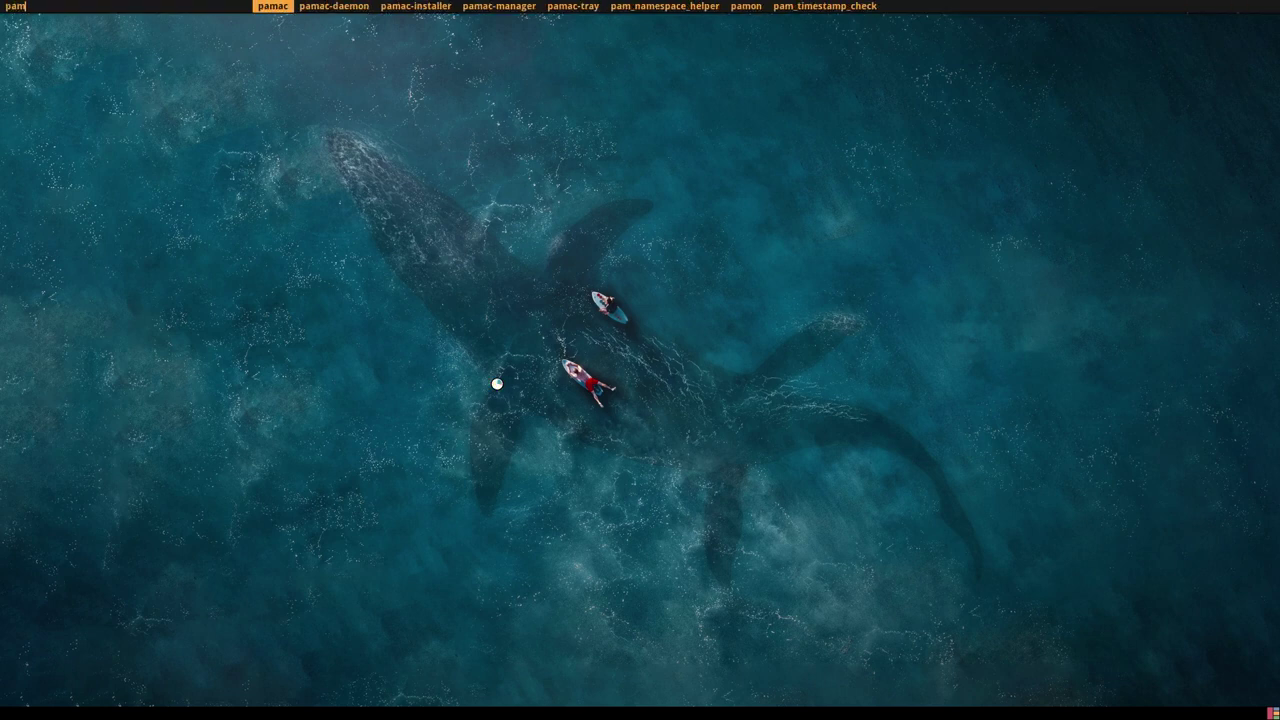
{"action": "key", "text": "Right"}
{"action": "key", "text": "Right"}
{"action": "key", "text": "Right"}
{"action": "key", "text": "Right"}
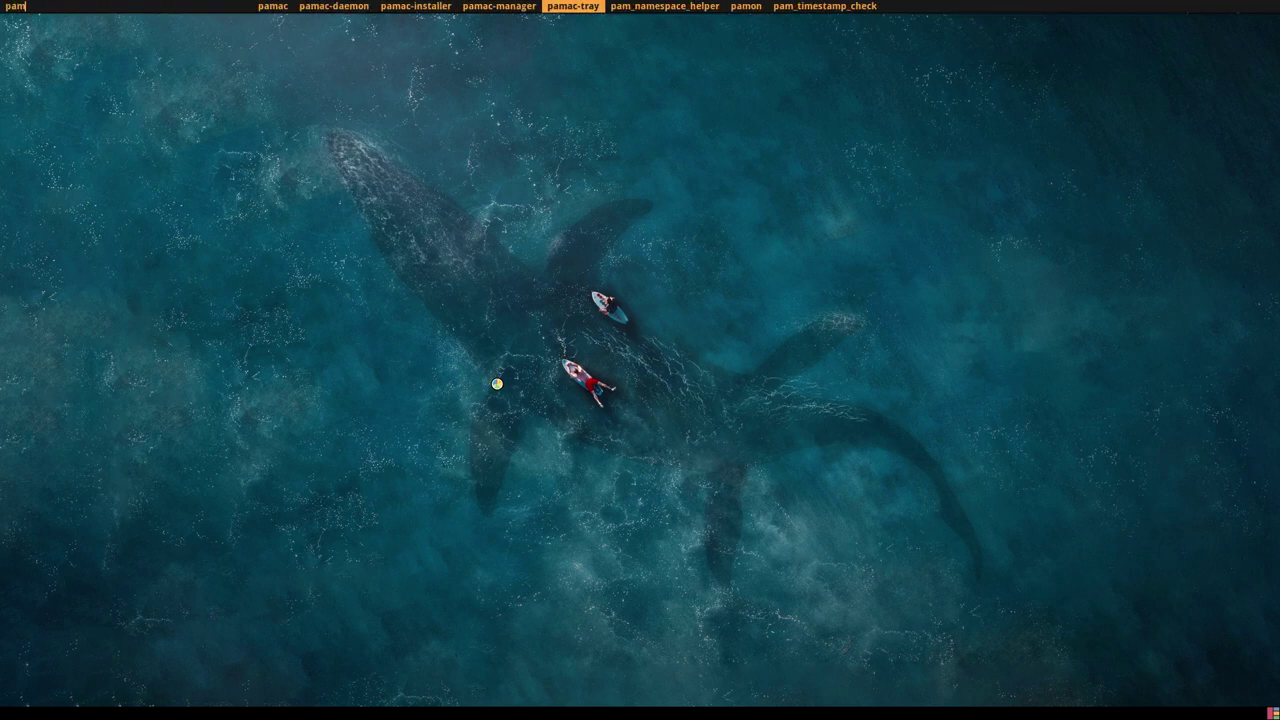
{"action": "key", "text": "Left"}
{"action": "key", "text": "Return"}
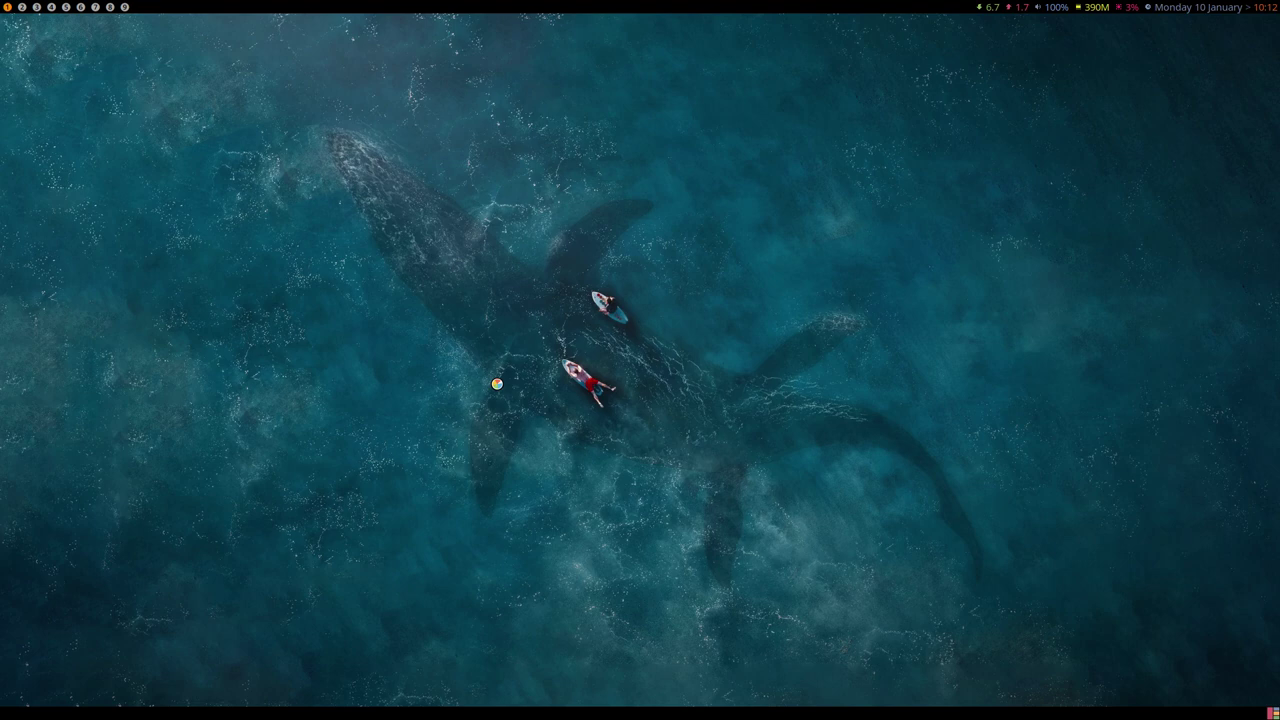
{"action": "key", "text": "super+shift+c"}
In the file manager, open .config and duplicate the awesome folder as awesome (copy 1)
{"action": "key", "text": "super+e"}
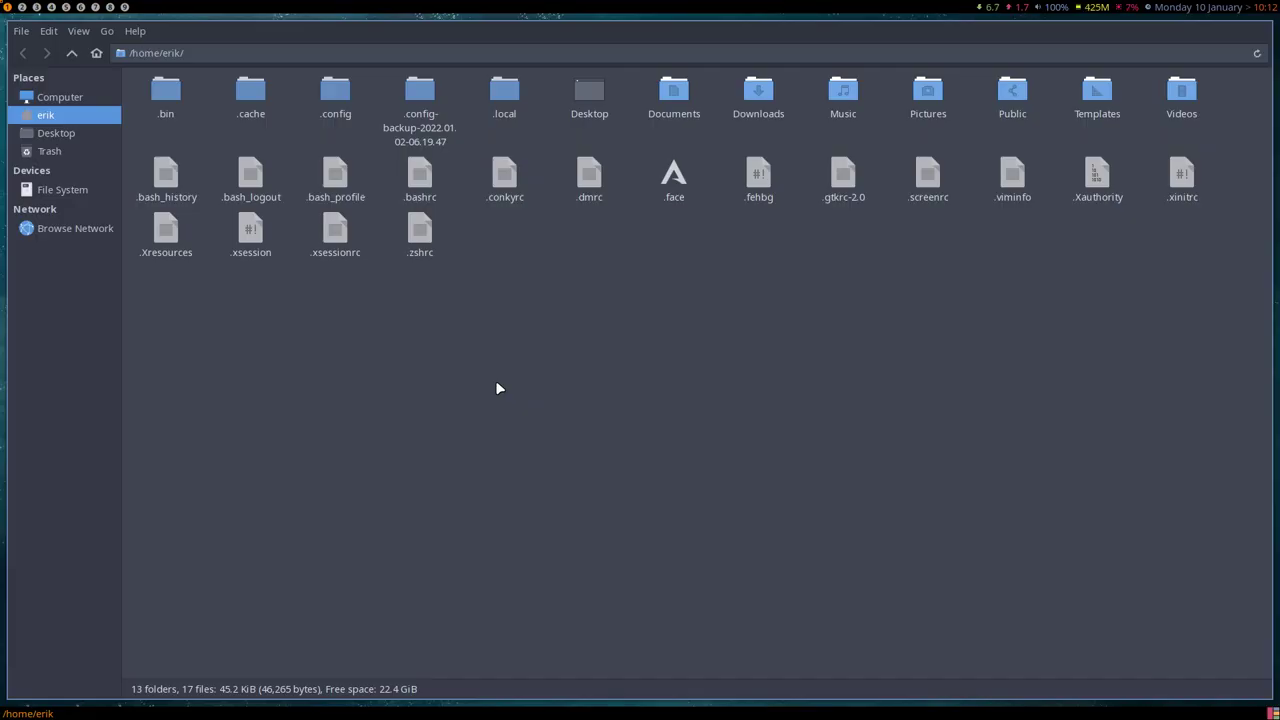
{"action": "left_click", "coordinate": [338, 95]}
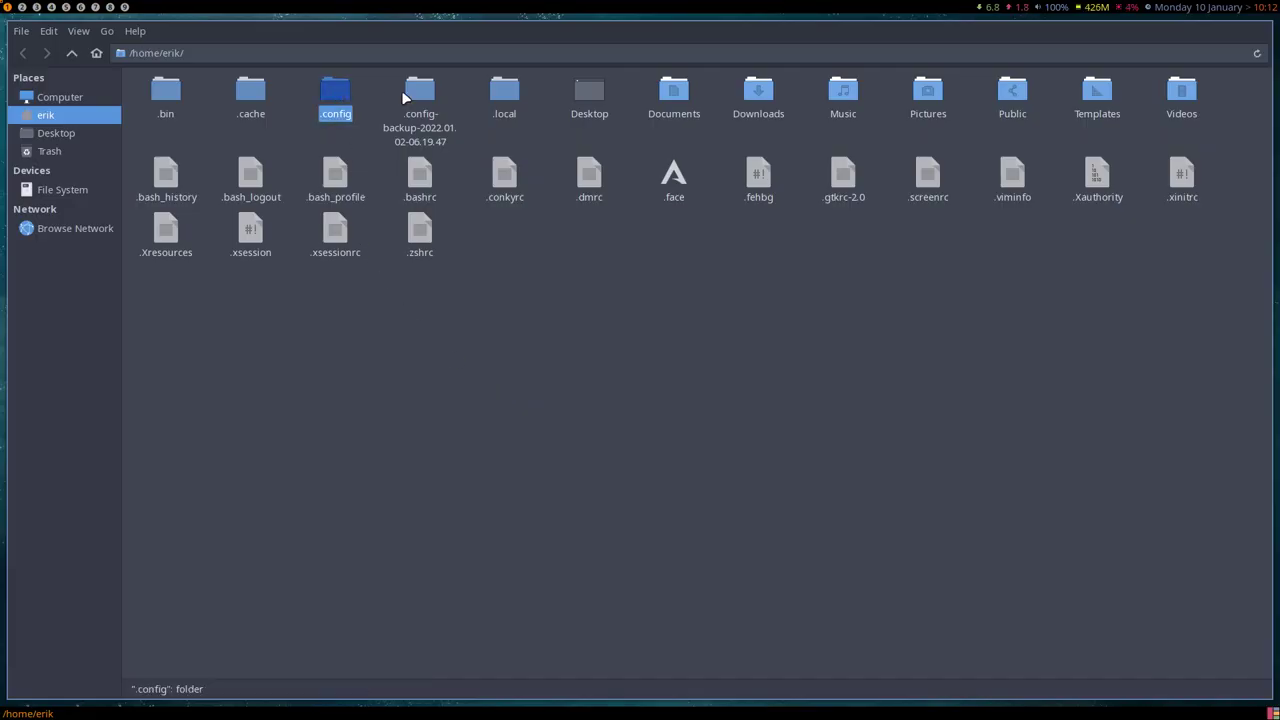
{"action": "left_click", "coordinate": [406, 96]}
{"action": "left_click", "coordinate": [335, 95]}
{"action": "left_click", "coordinate": [424, 92]}
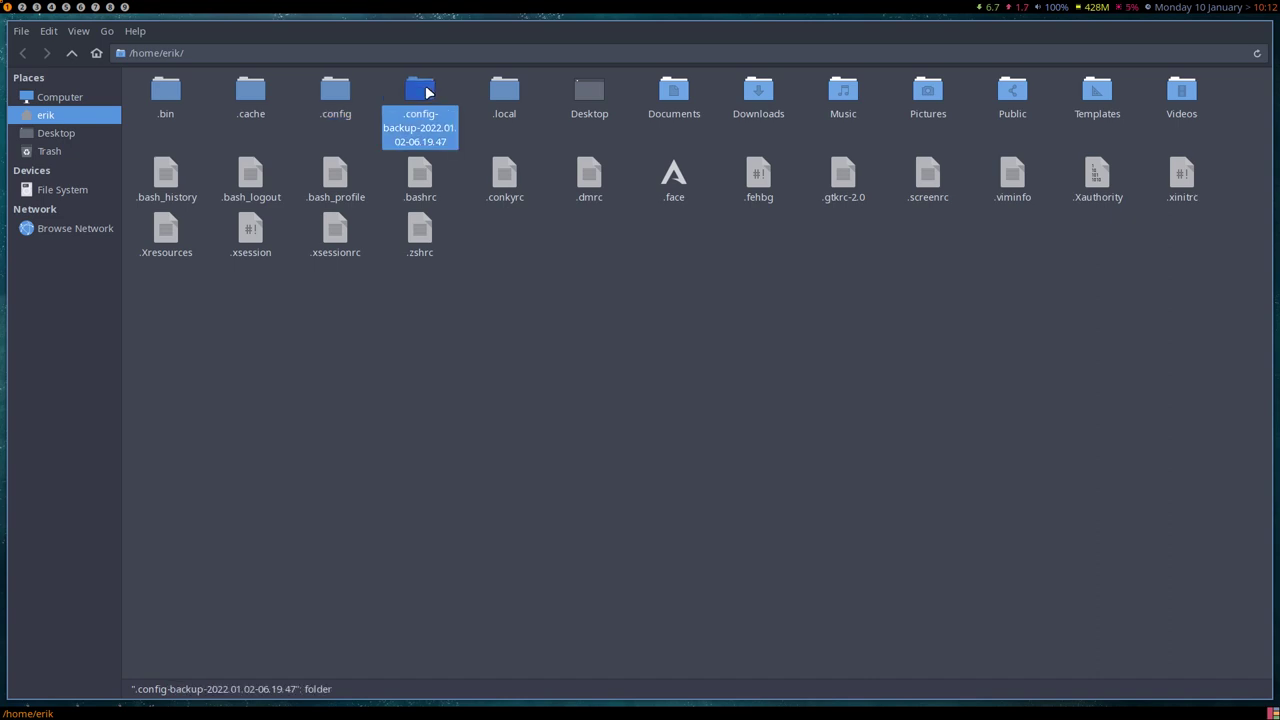
{"action": "left_click", "coordinate": [335, 92]}
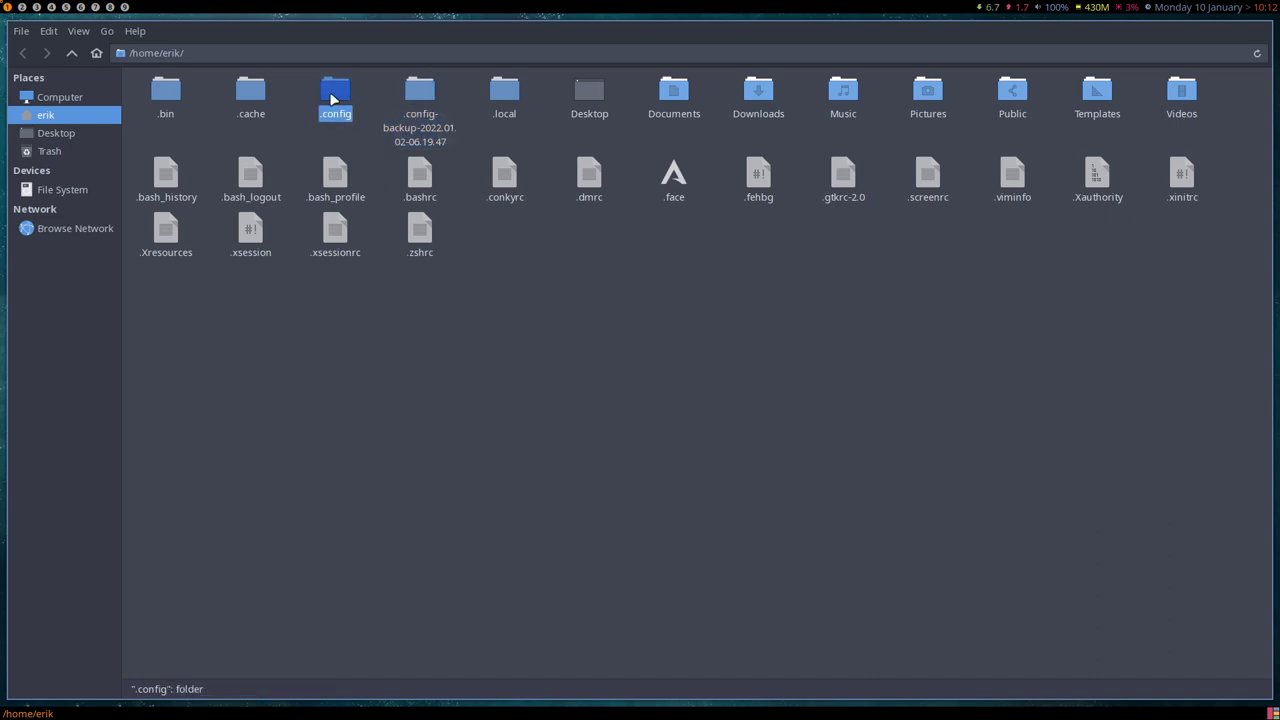
{"action": "double_click", "coordinate": [334, 98]}
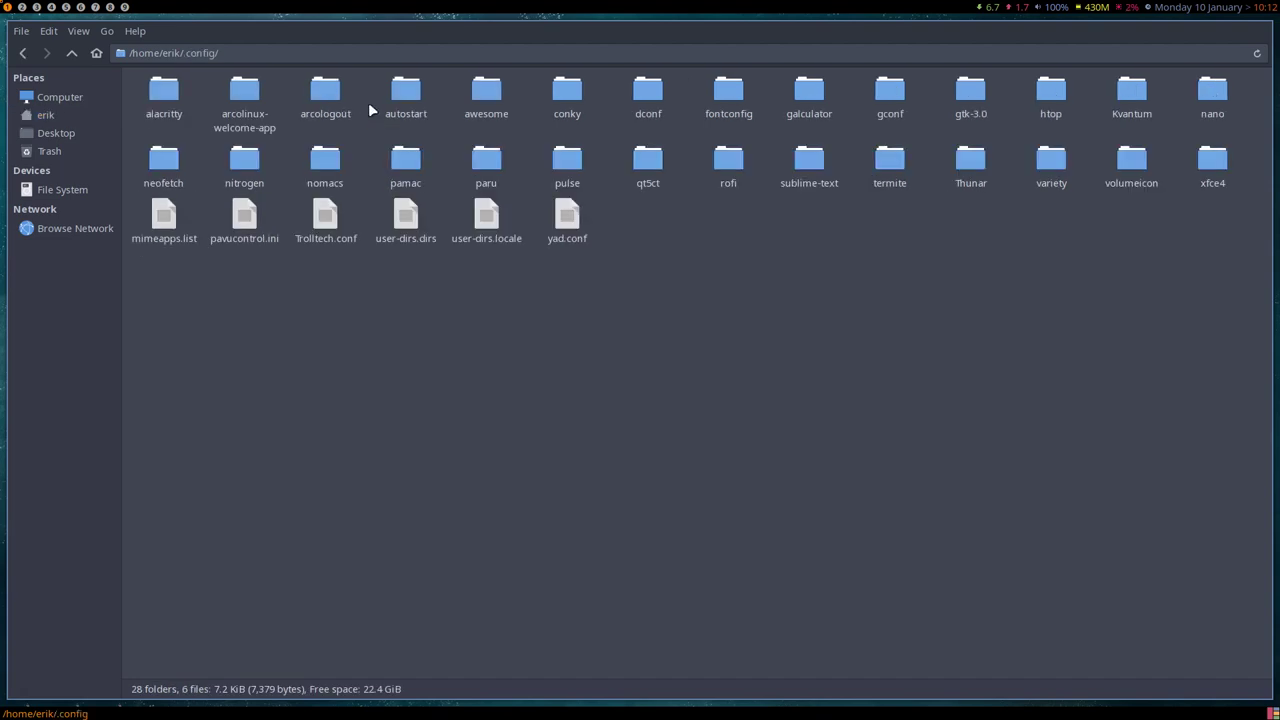
{"action": "left_click", "coordinate": [485, 98]}
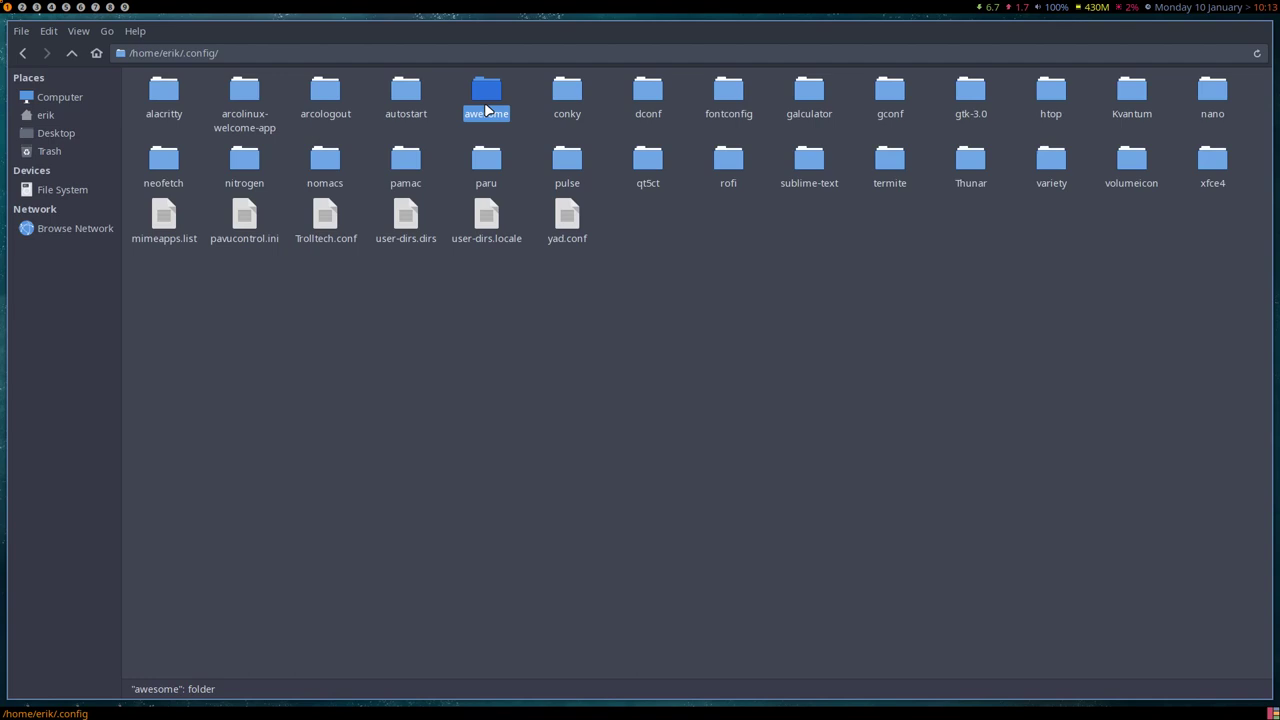
{"action": "key", "text": "ctrl+c"}
{"action": "key", "text": "ctrl+v"}
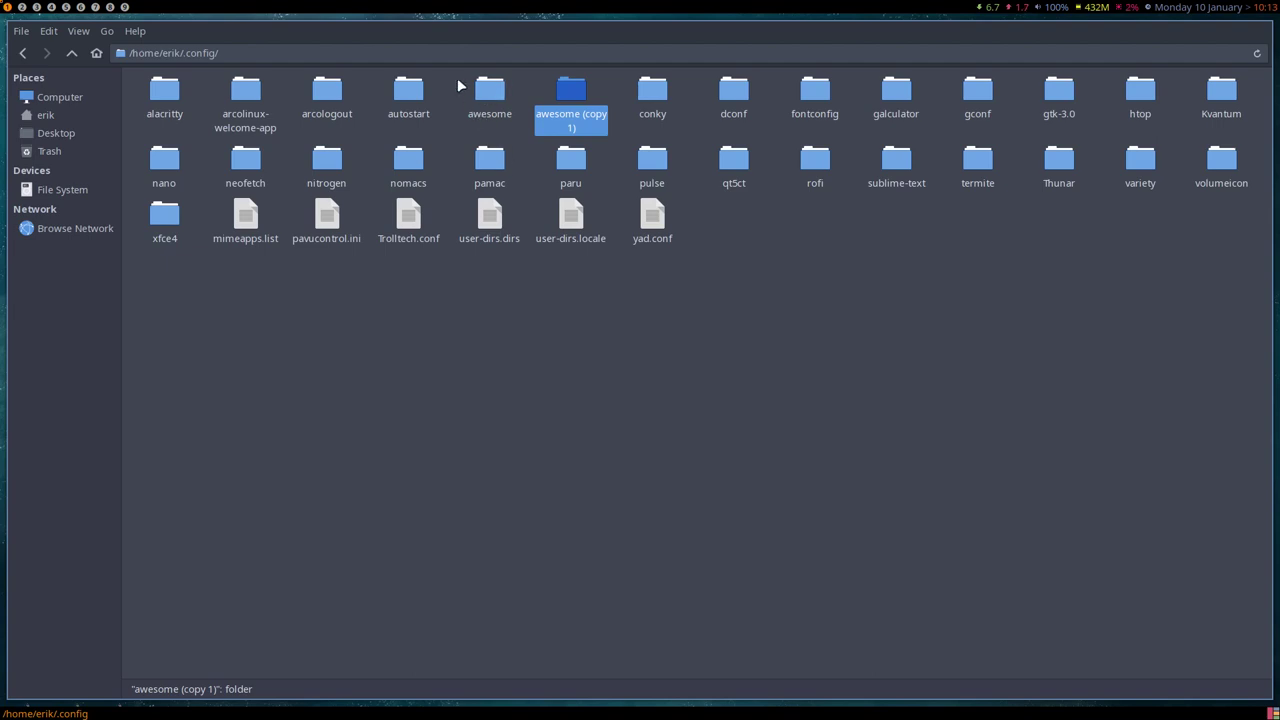
Open a terminal beside the file manager and run the skel command
{"action": "key", "text": "super+Return"}
{"action": "type", "text": "skel"}
{"action": "key", "text": "Return"}
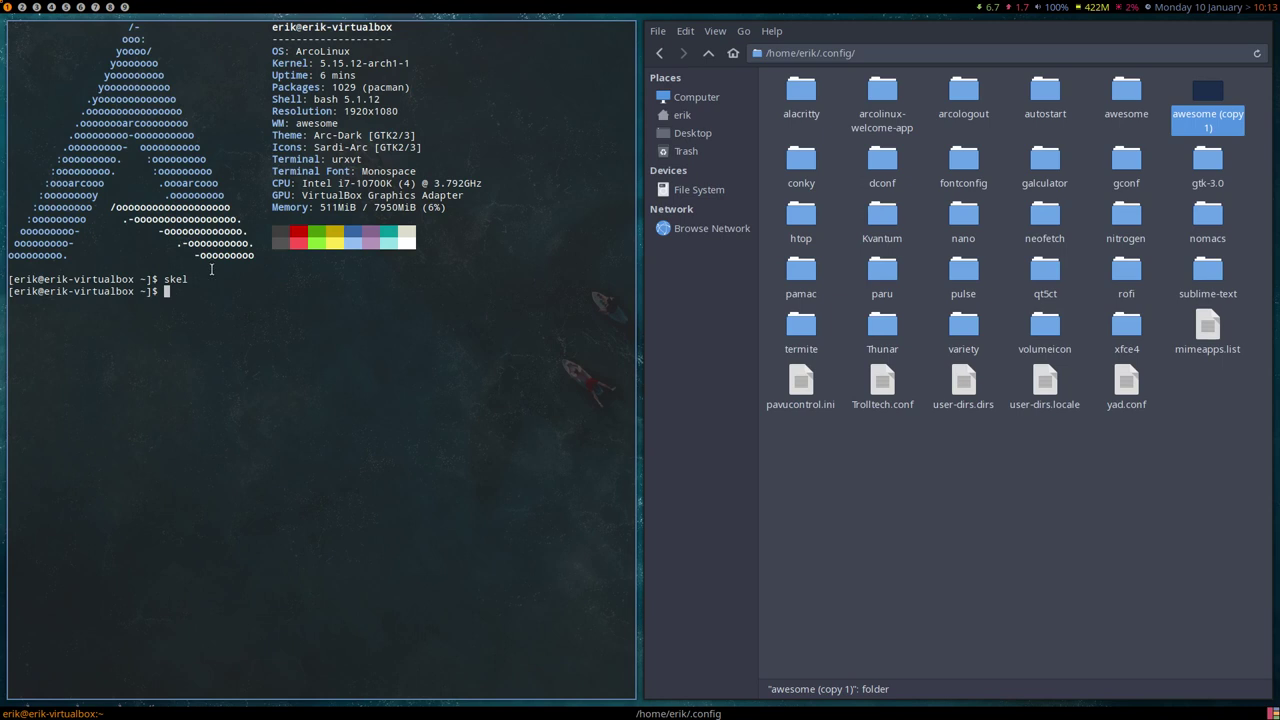
Show the skel alias definition, then select both awesome folders and try comparing them
{"action": "type", "text": "alia"}
{"action": "type", "text": "s skel"}
{"action": "key", "text": "Return"}
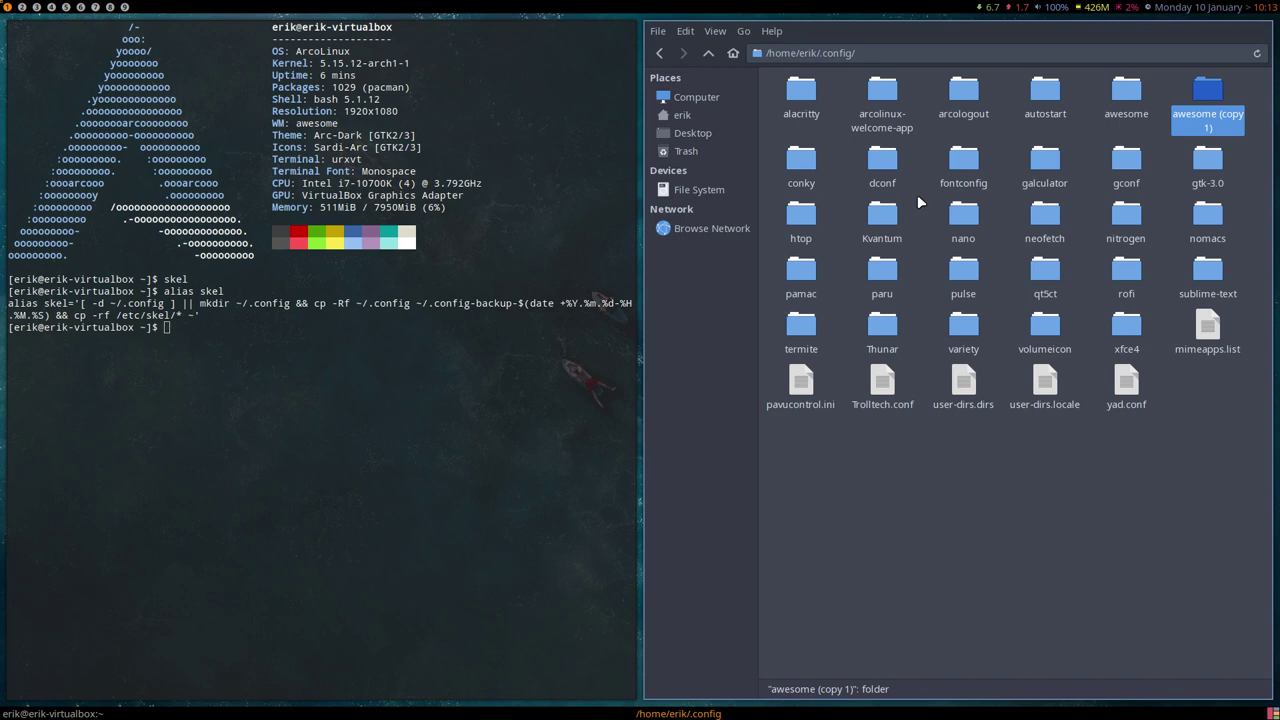
{"action": "left_click", "coordinate": [1126, 90]}
{"action": "left_click", "coordinate": [1208, 92], "text": "ctrl"}
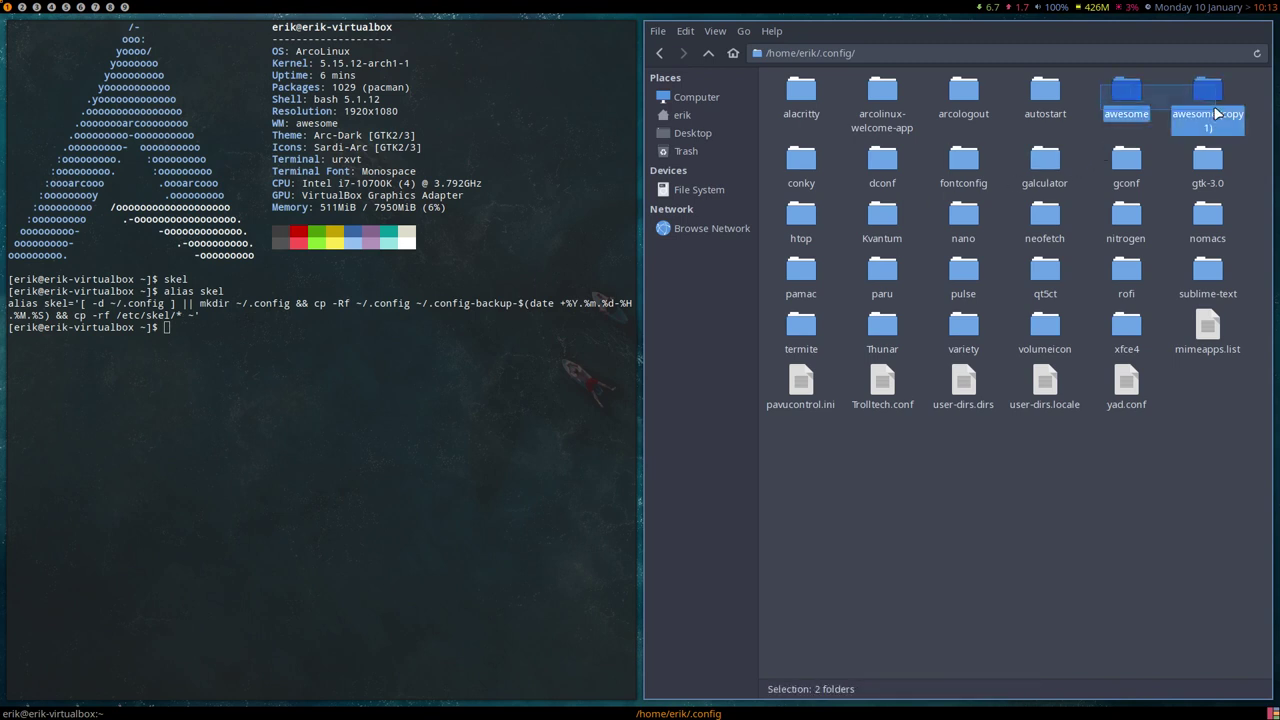
{"action": "right_click", "coordinate": [1208, 97]}
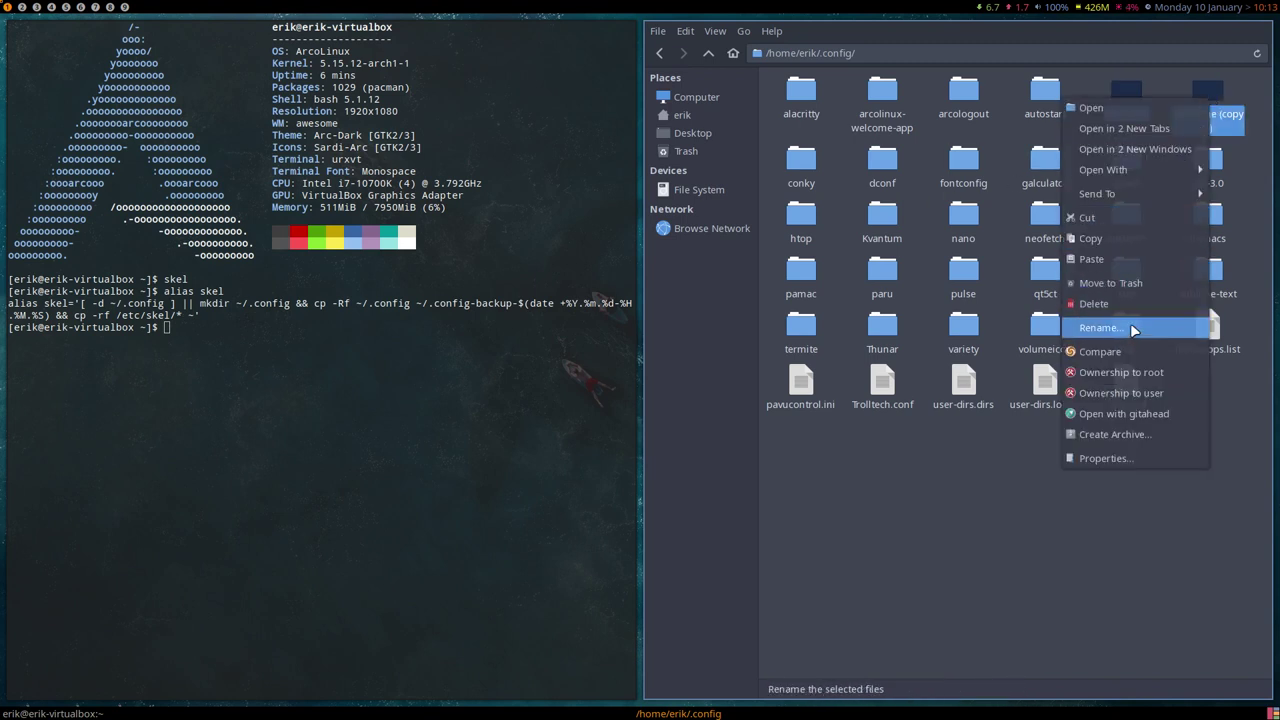
{"action": "left_click", "coordinate": [1122, 354]}
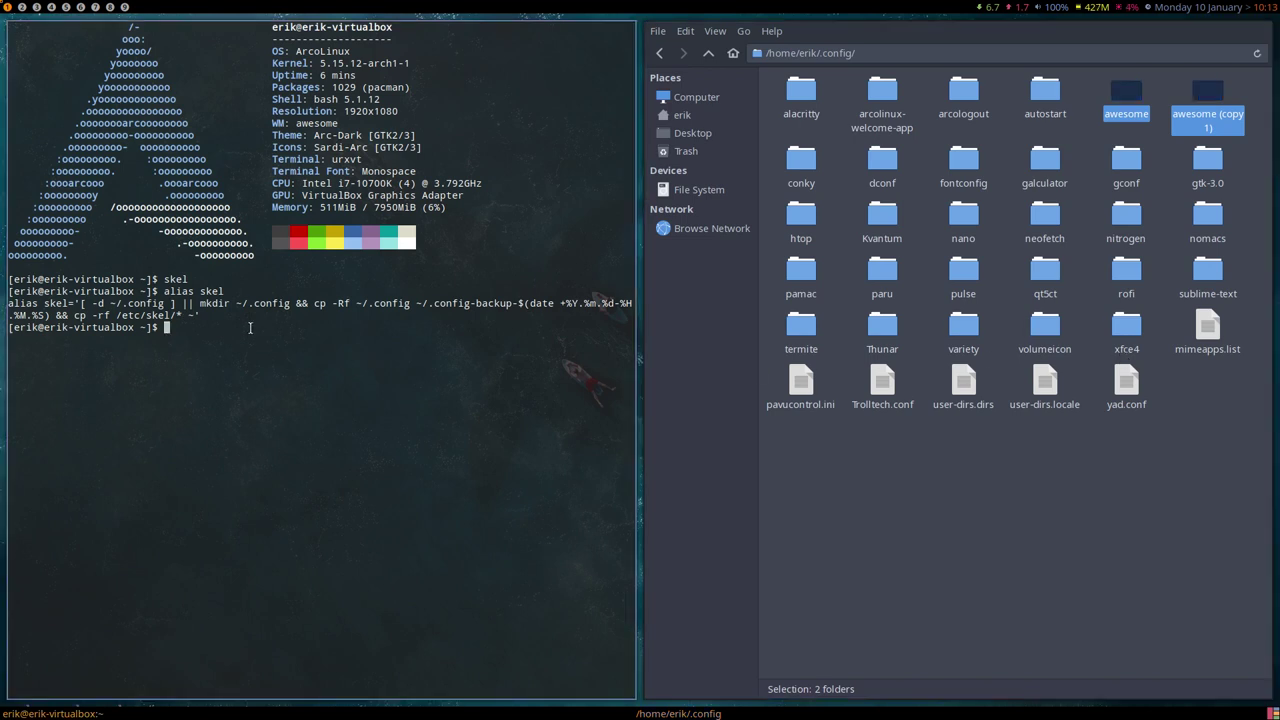
Install the meld package with 'sudo pacman -S meld', authorising the installation
{"action": "type", "text": "sudo pacman -S"}
{"action": "type", "text": " meld"}
{"action": "key", "text": "Return"}
{"action": "key", "text": "Return"}
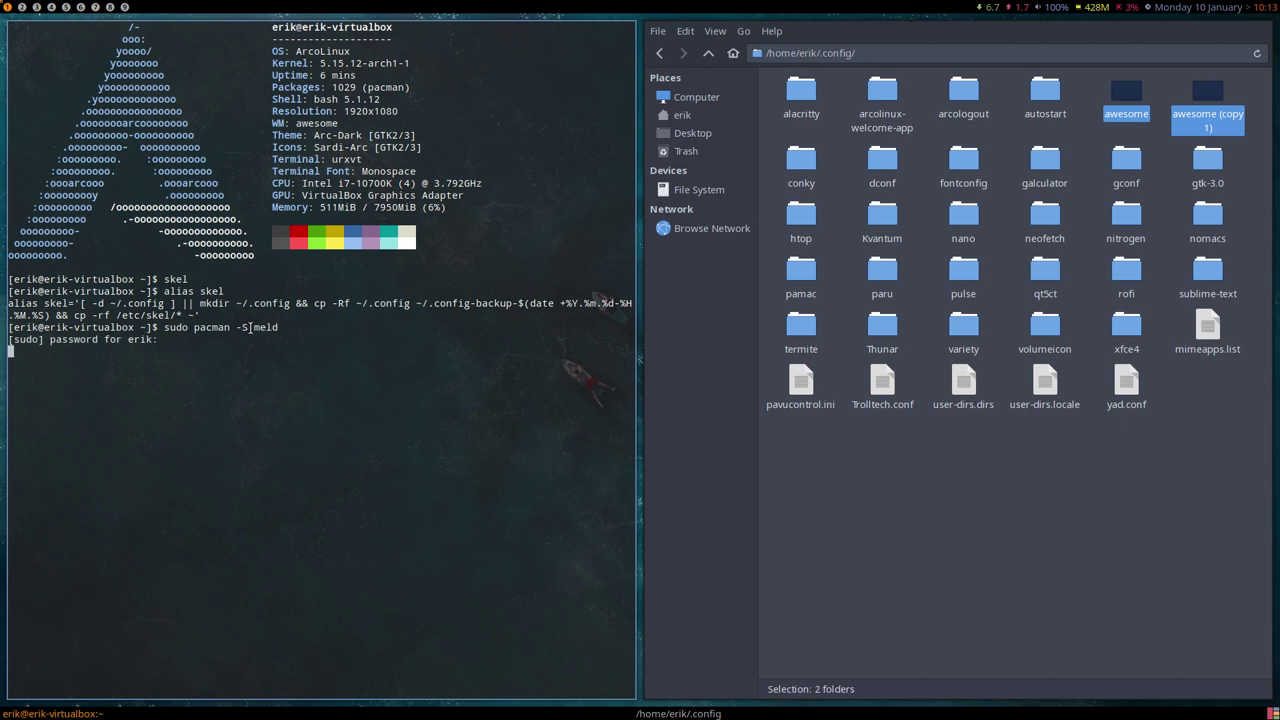
{"action": "key", "text": "Return"}
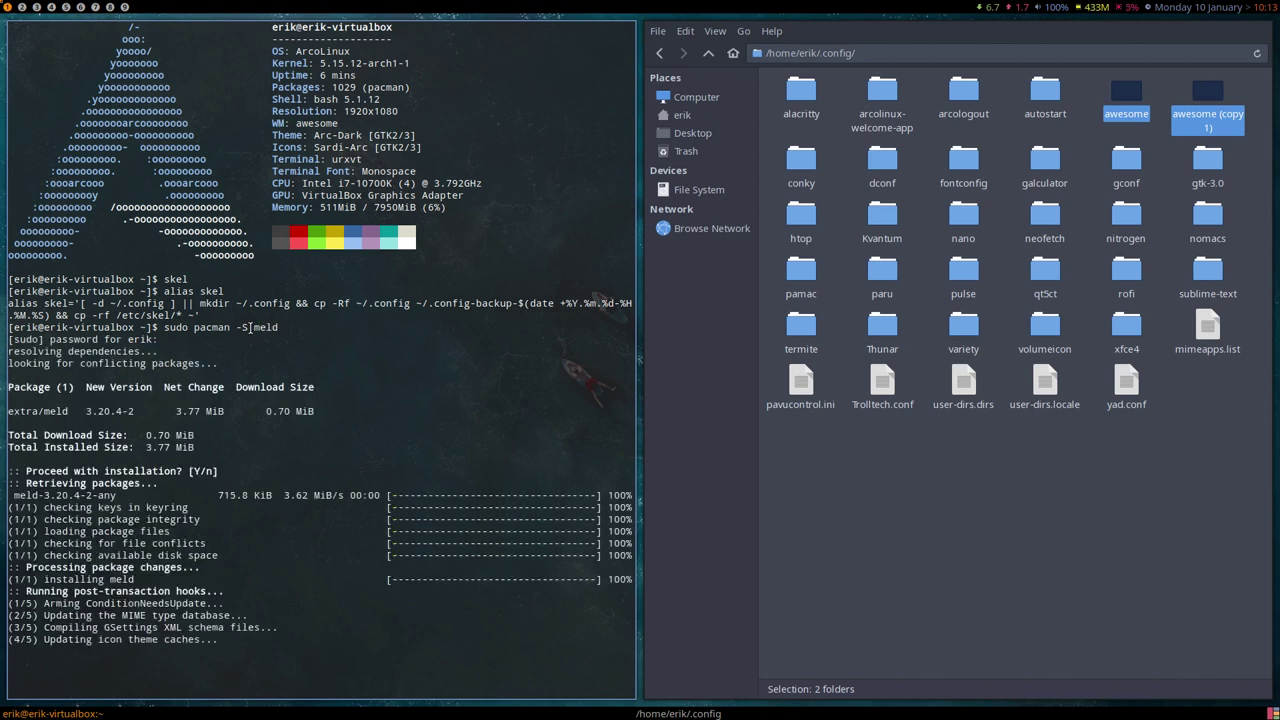
Compare awesome with awesome (copy 1) in Meld, hide identical files, and open autostart.sh side by side
{"action": "right_click", "coordinate": [1127, 92]}
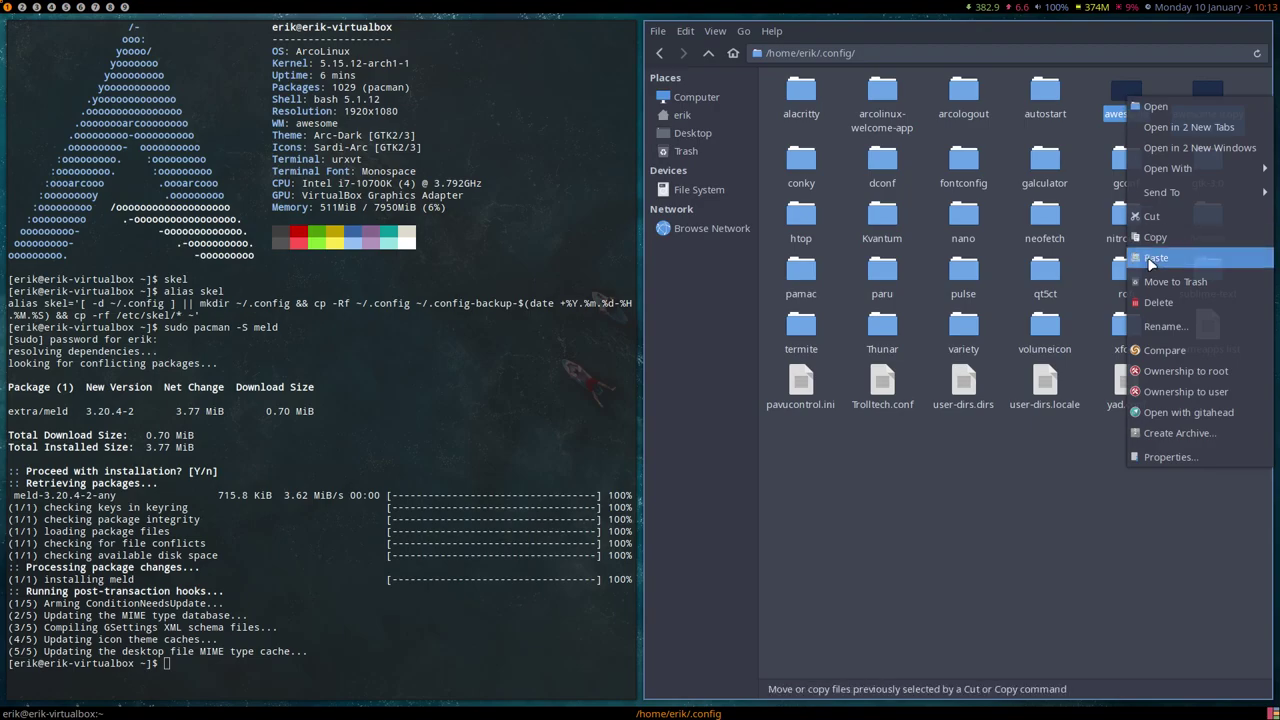
{"action": "left_click", "coordinate": [1170, 343]}
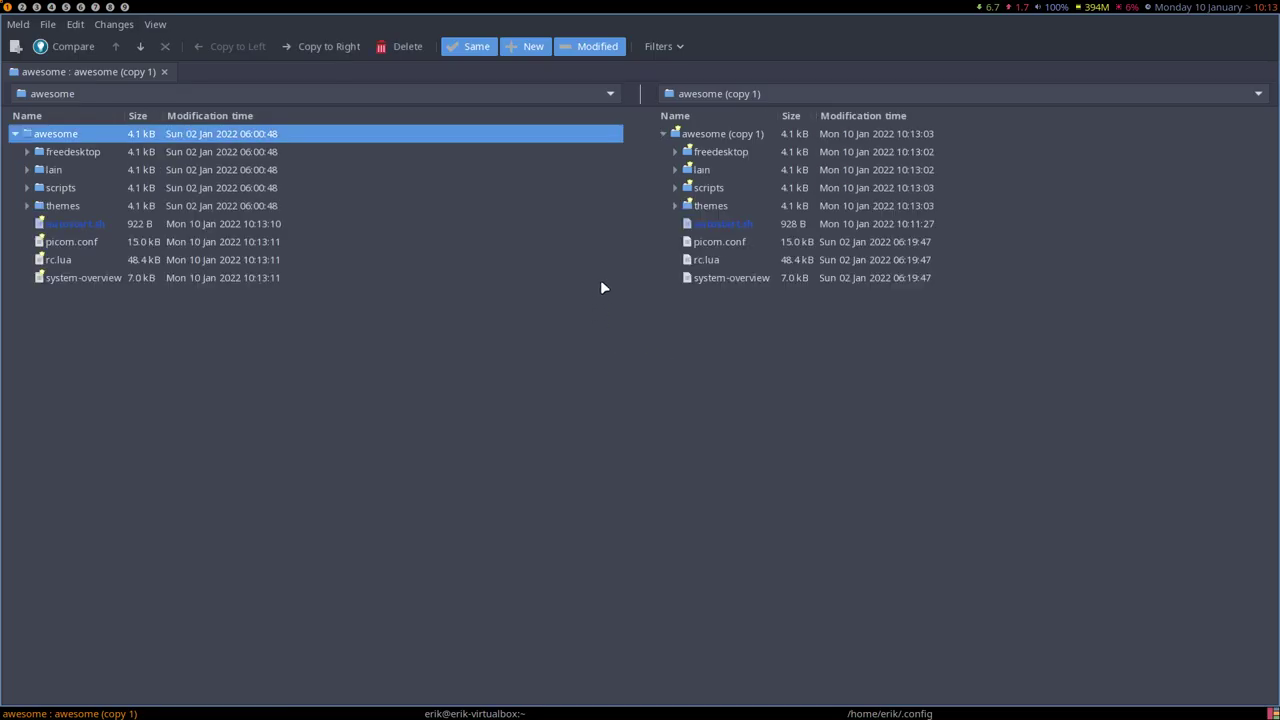
{"action": "left_click", "coordinate": [463, 47]}
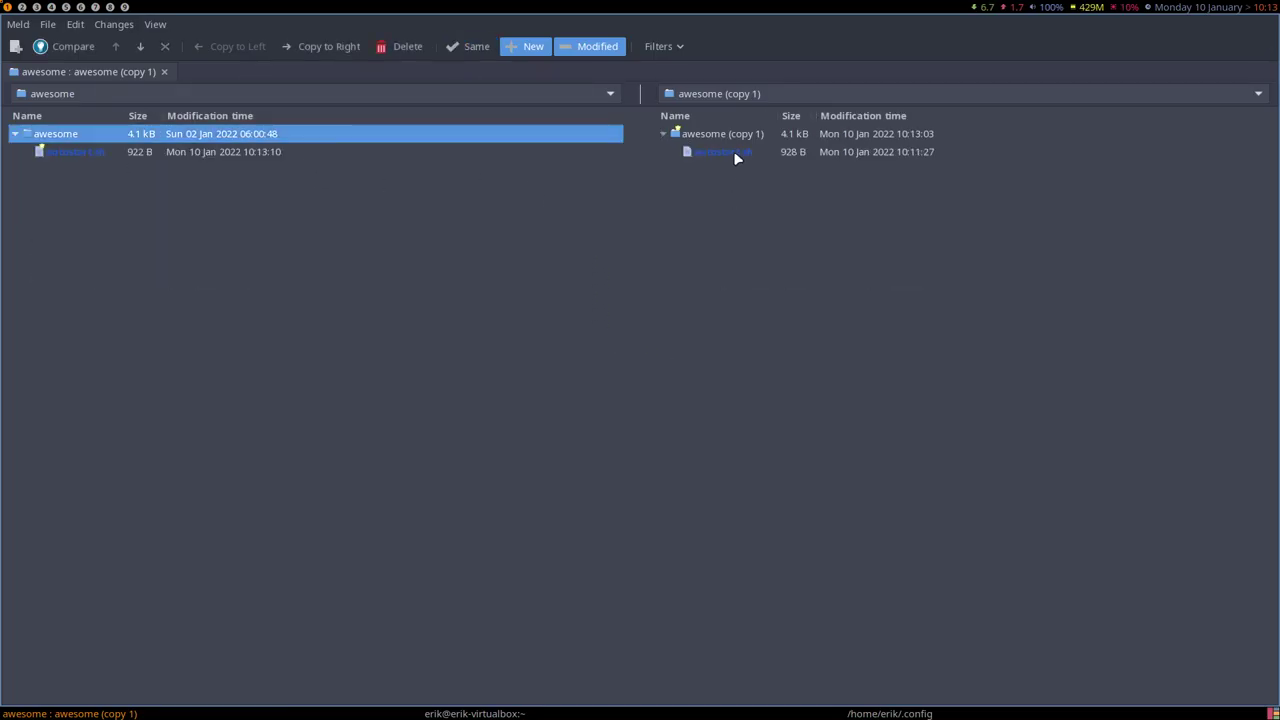
{"action": "double_click", "coordinate": [722, 152]}
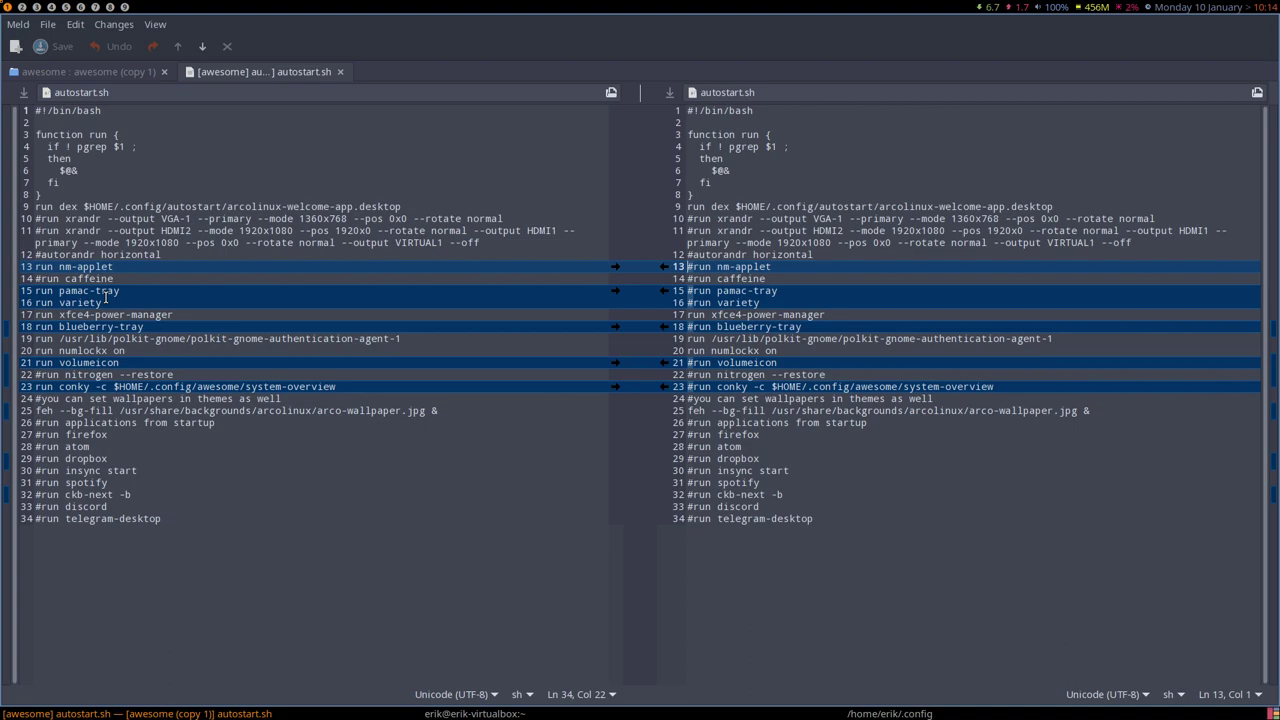
Close Meld, duplicate the original awesome folder as awesome (copy 2), and return to /home/erik
{"action": "key", "text": "super+q"}
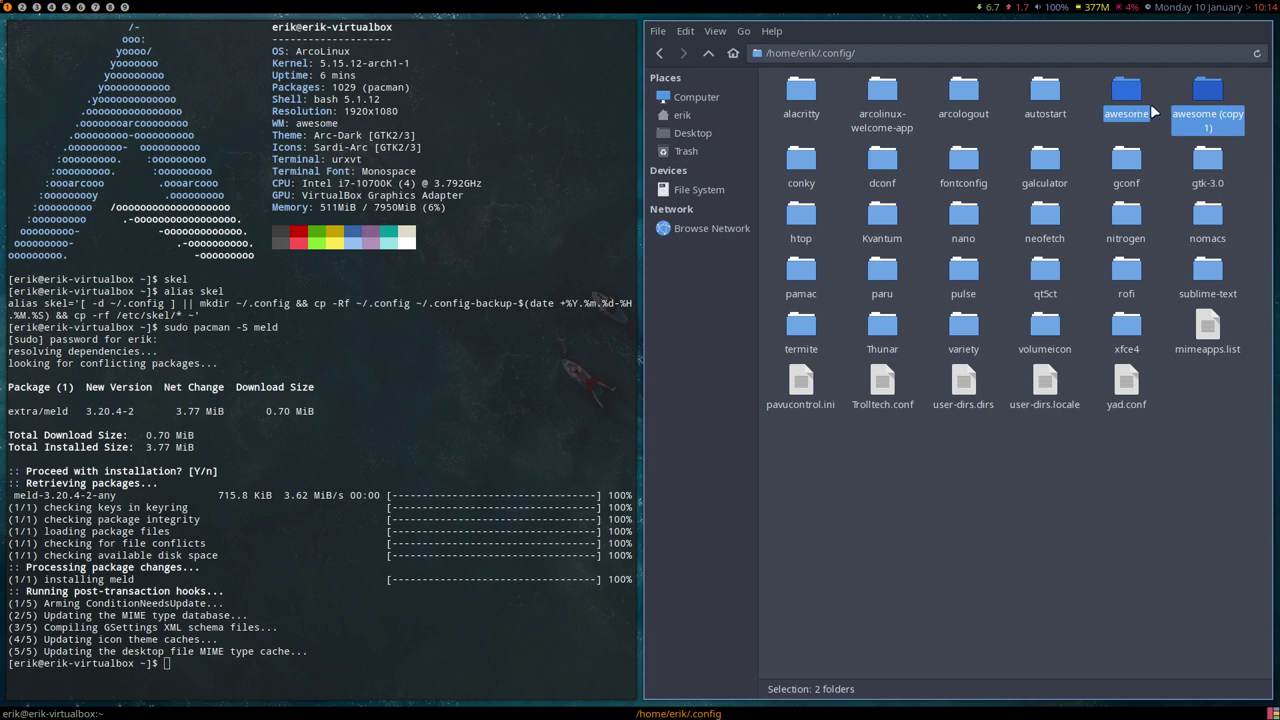
{"action": "left_click", "coordinate": [1135, 113], "text": "ctrl"}
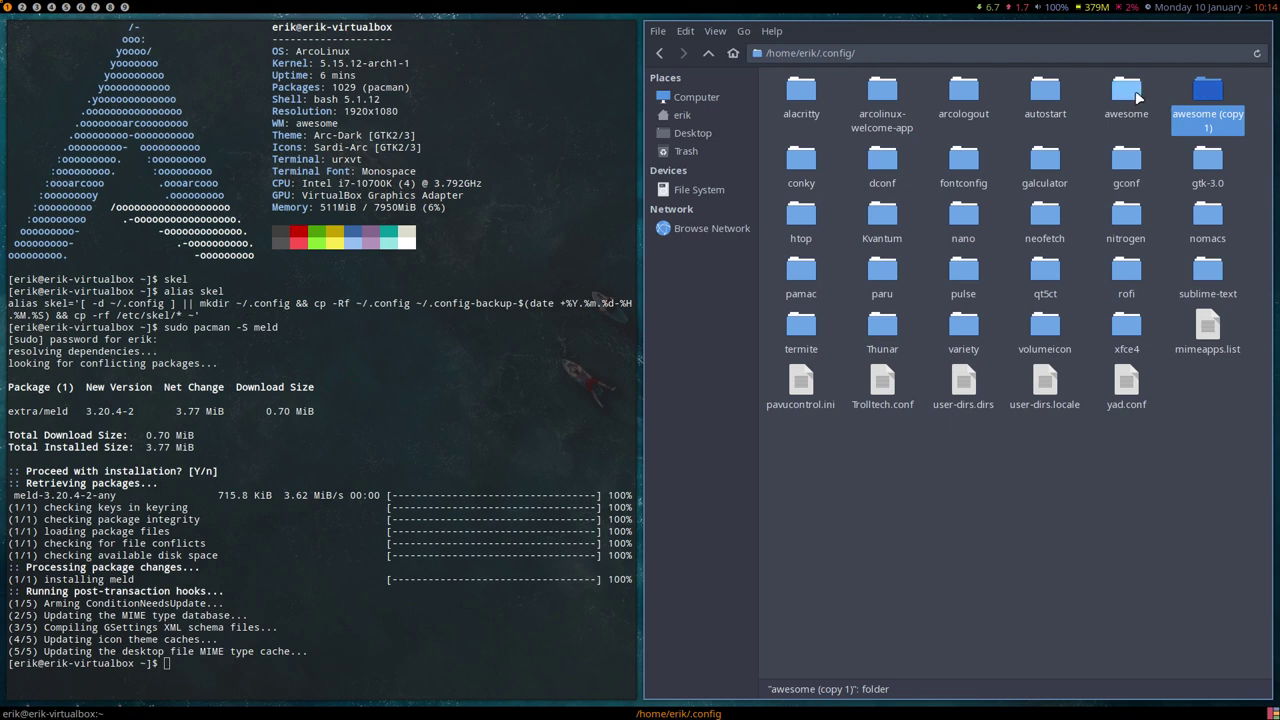
{"action": "left_click", "coordinate": [1135, 96]}
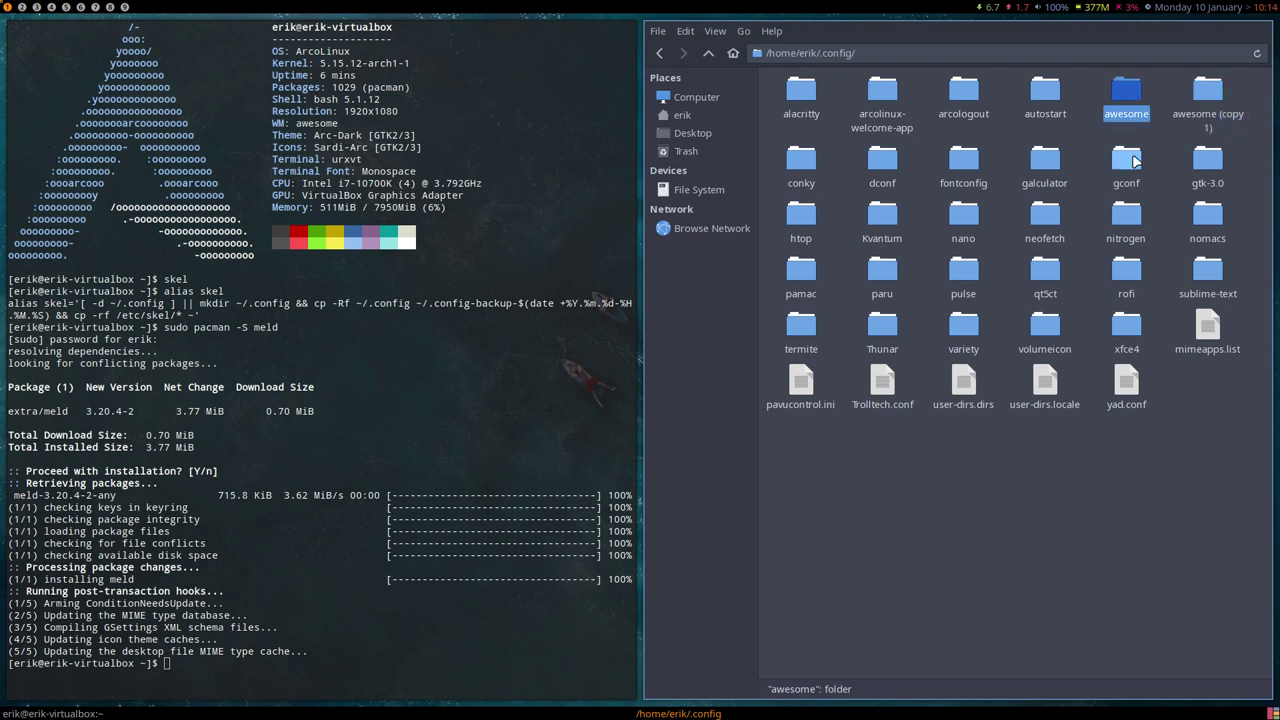
{"action": "key", "text": "ctrl+v"}
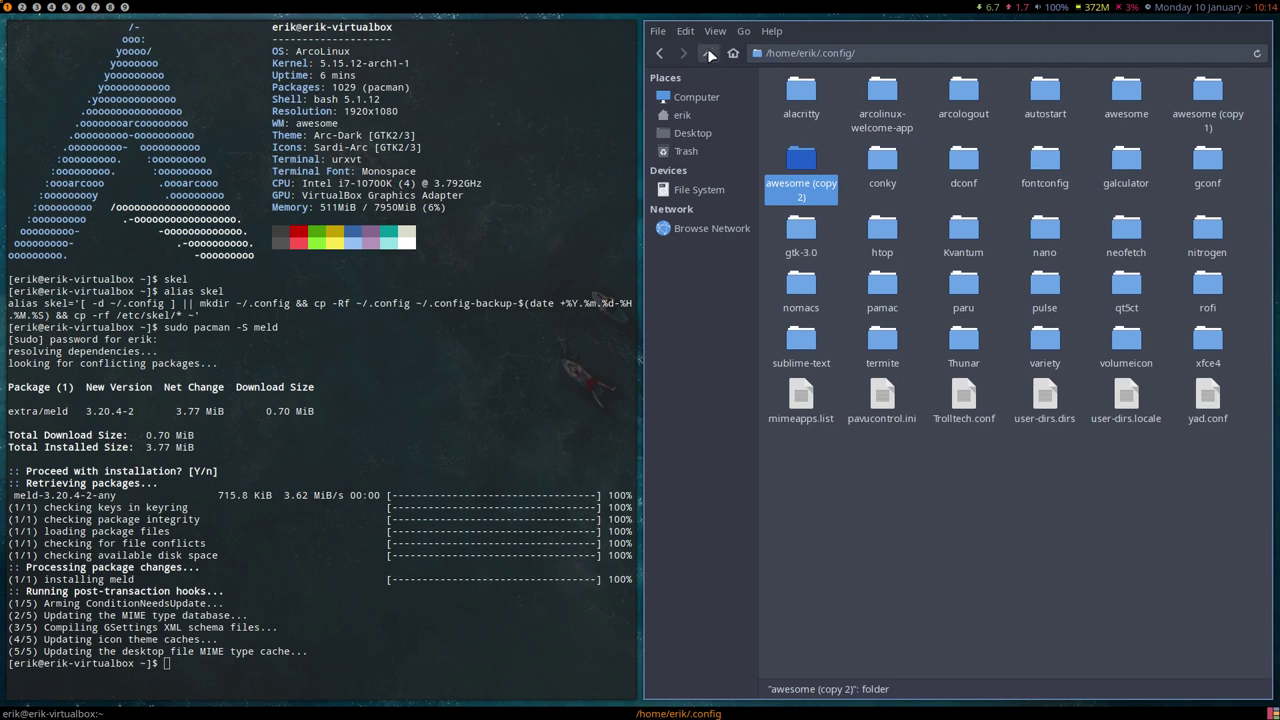
{"action": "left_click", "coordinate": [708, 54]}
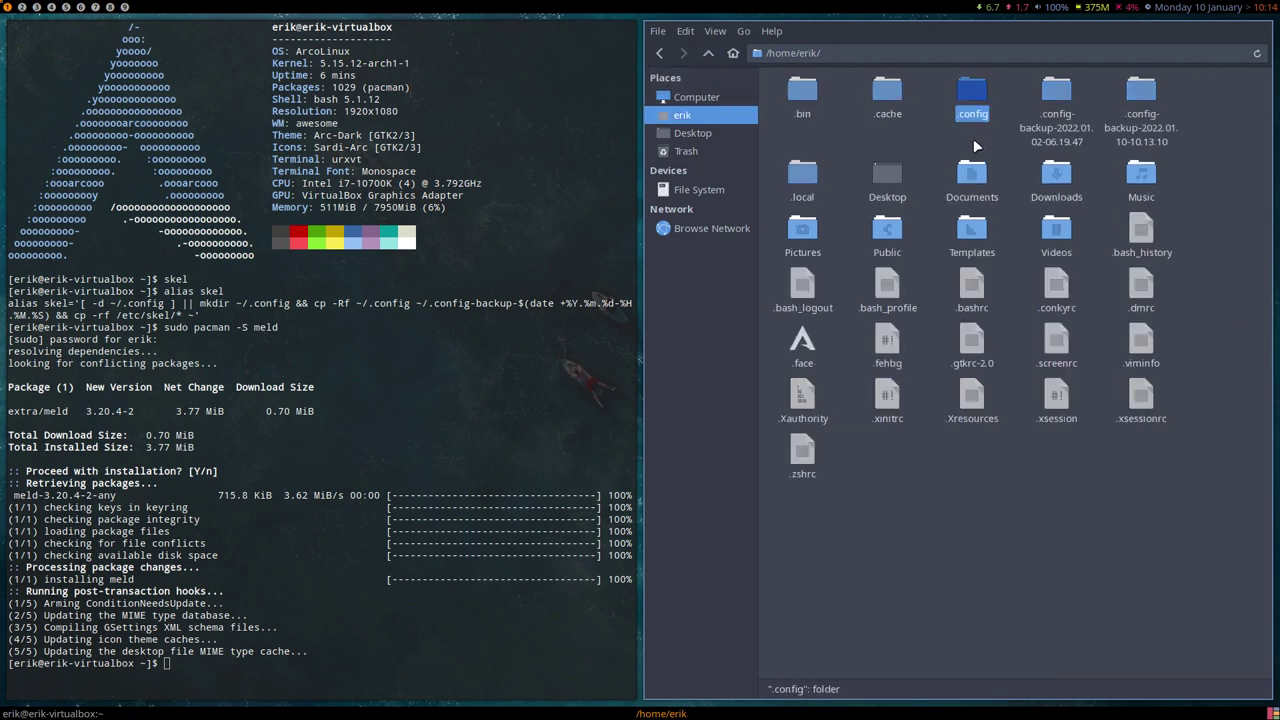
Duplicate .config in the home folder and rename the copy to .config-erik
{"action": "key", "text": "ctrl+c"}
{"action": "key", "text": "ctrl+v"}
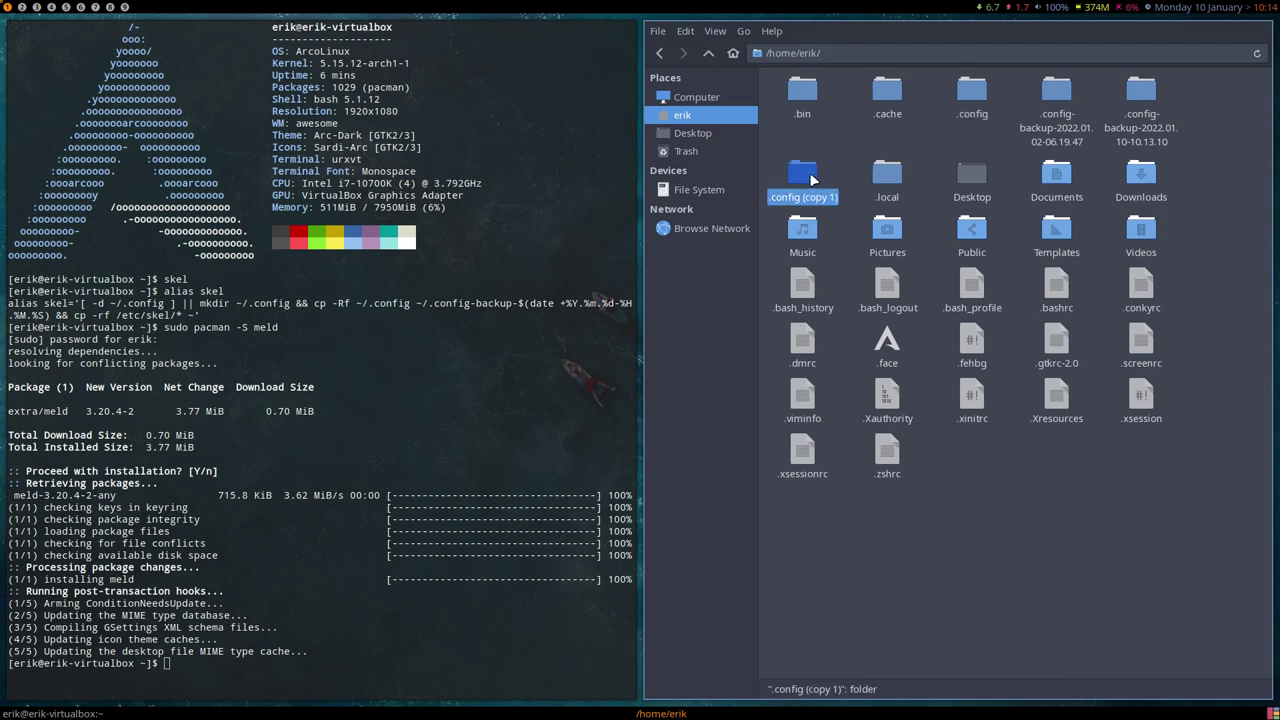
{"action": "key", "text": "F2"}
{"action": "key", "text": "End"}
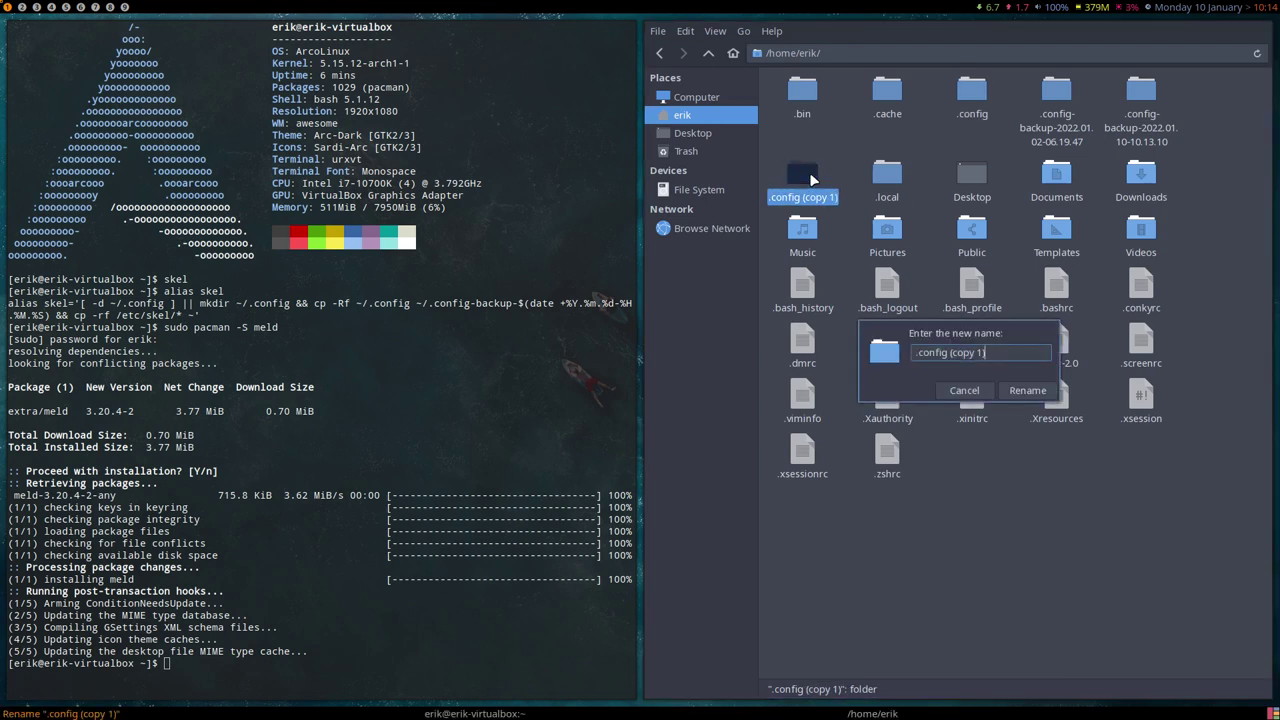
{"action": "key", "text": "BackSpace"}
{"action": "key", "text": "BackSpace"}
{"action": "key", "text": "BackSpace"}
{"action": "key", "text": "BackSpace"}
{"action": "key", "text": "BackSpace"}
{"action": "key", "text": "BackSpace"}
{"action": "key", "text": "BackSpace"}
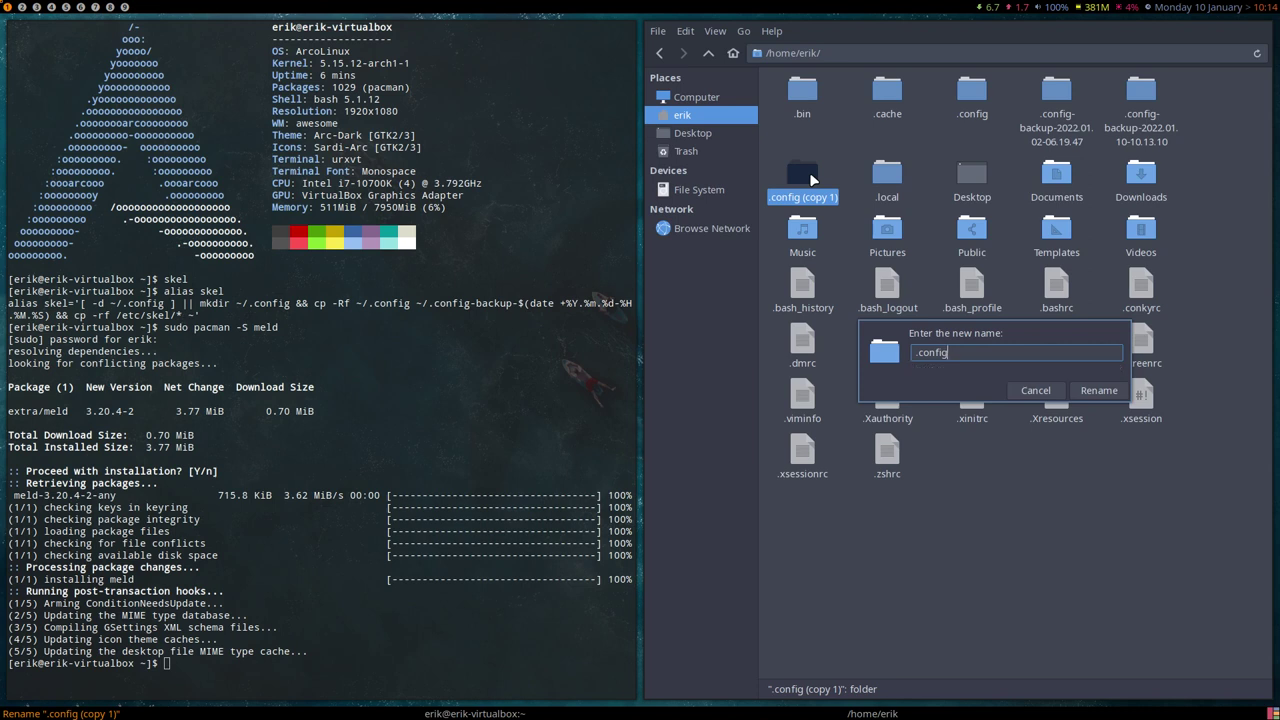
{"action": "type", "text": "-erik"}
{"action": "key", "text": "Return"}
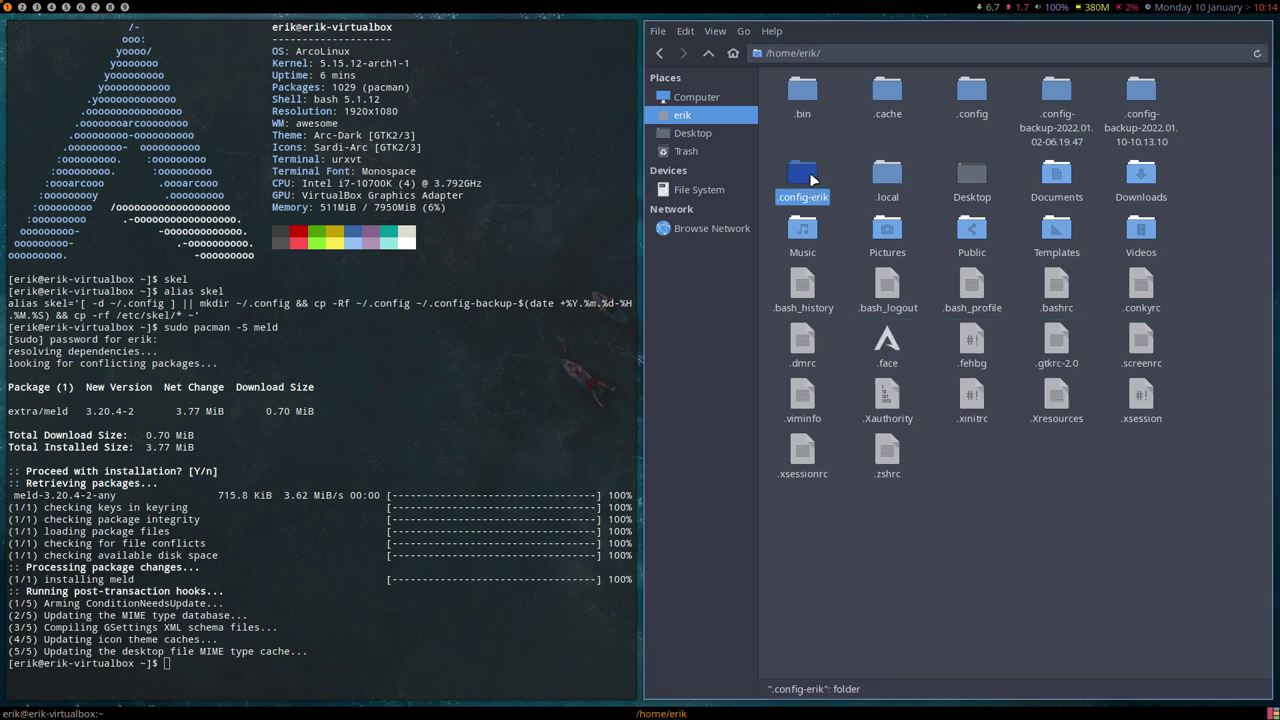